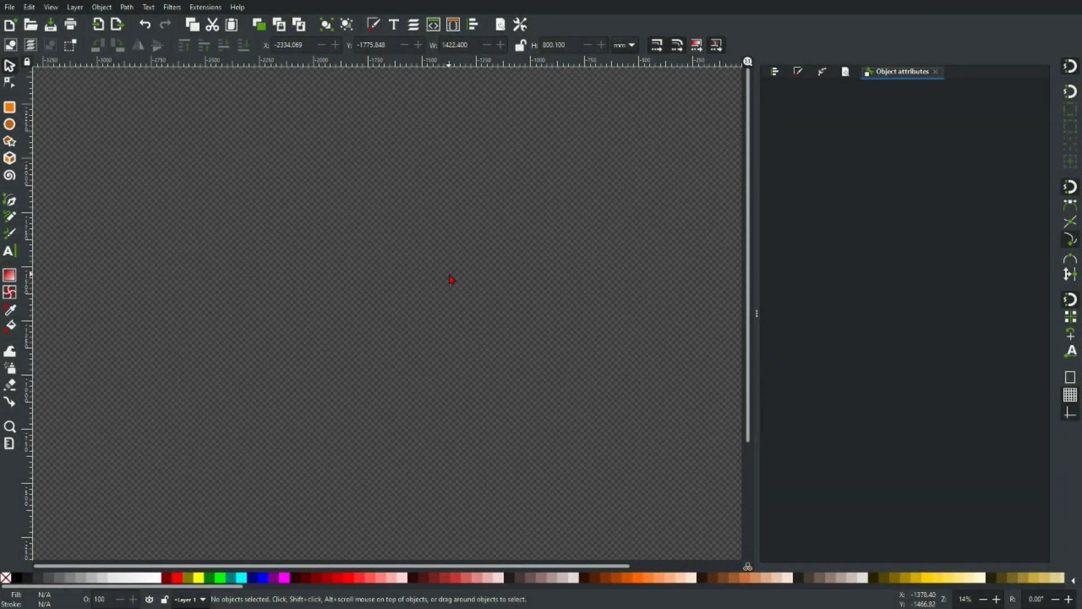
- Import the car photo PXL_20220807_154711719.jpg as an embedded image
click(12, 8)
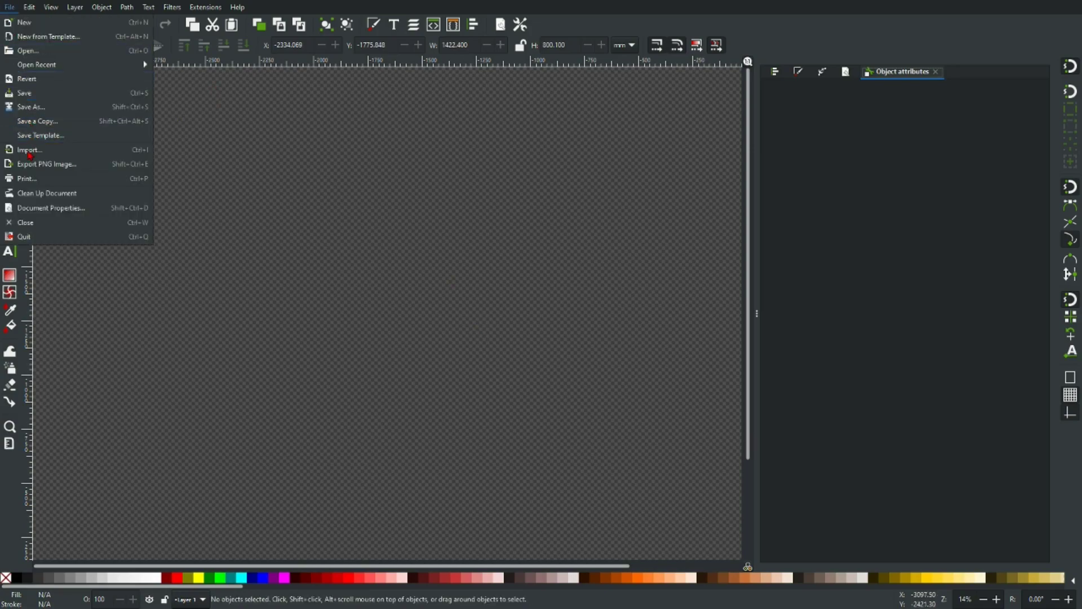
click(28, 151)
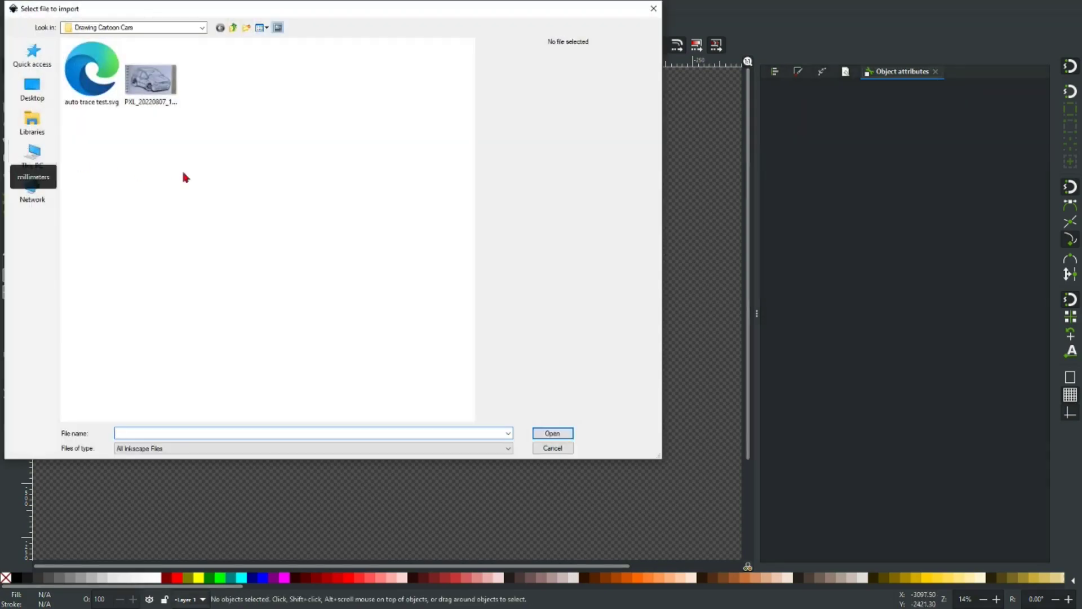
click(151, 93)
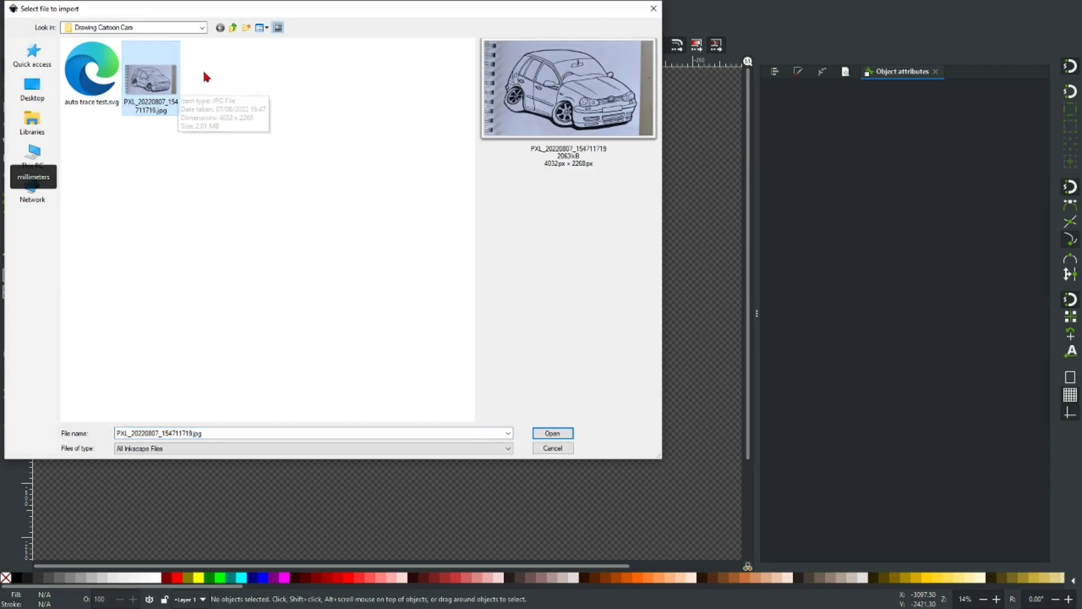
click(552, 434)
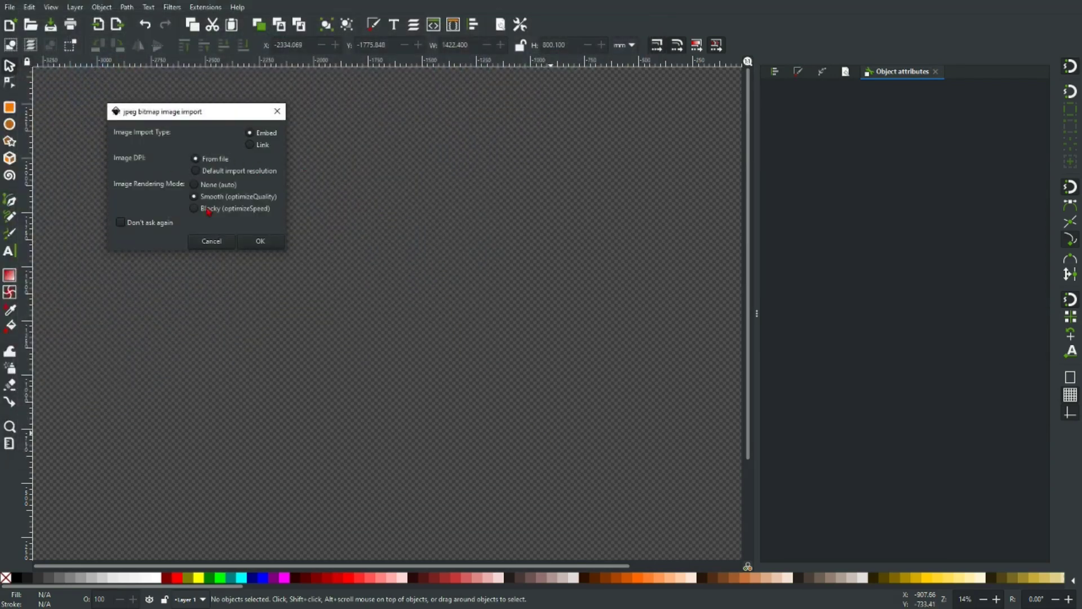
click(261, 242)
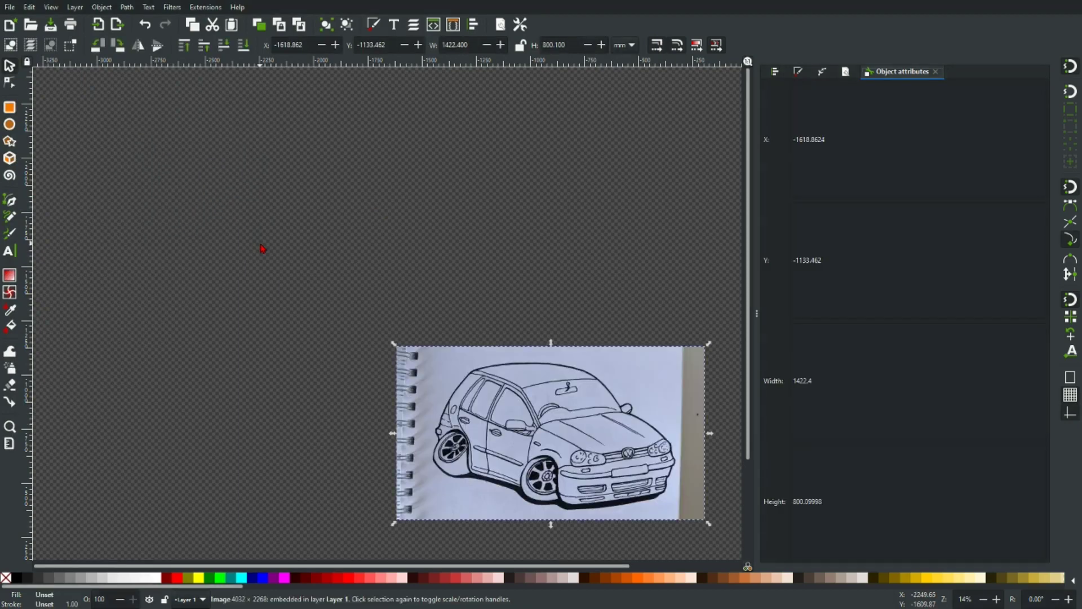
- Enlarge the photo to about 1963 × 1104 mm and place it near the top left
drag(565, 424, 375, 239)
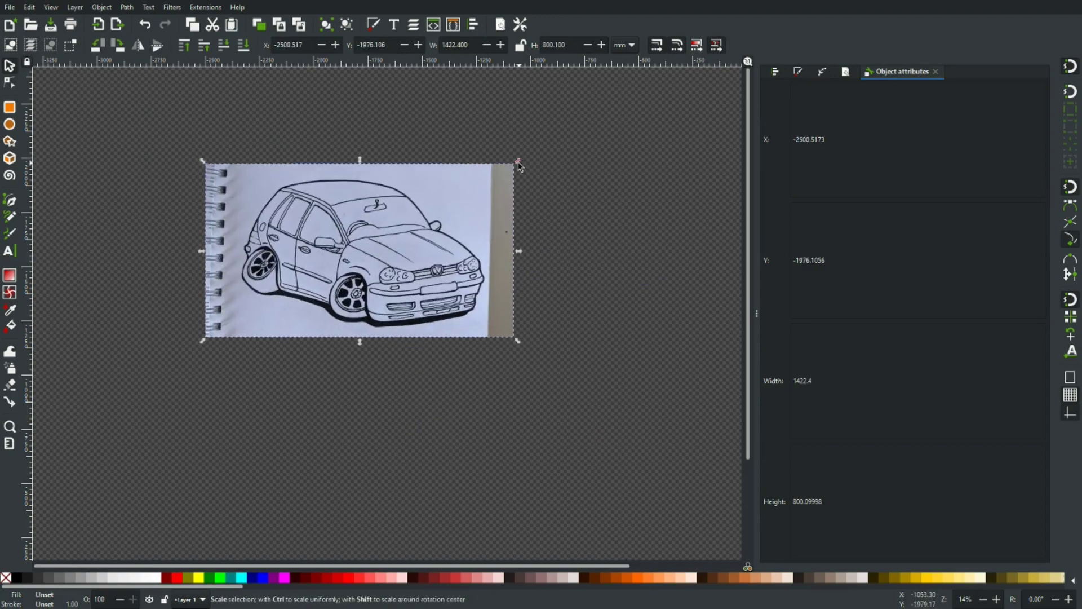
drag(530, 156, 650, 110)
drag(459, 233, 435, 263)
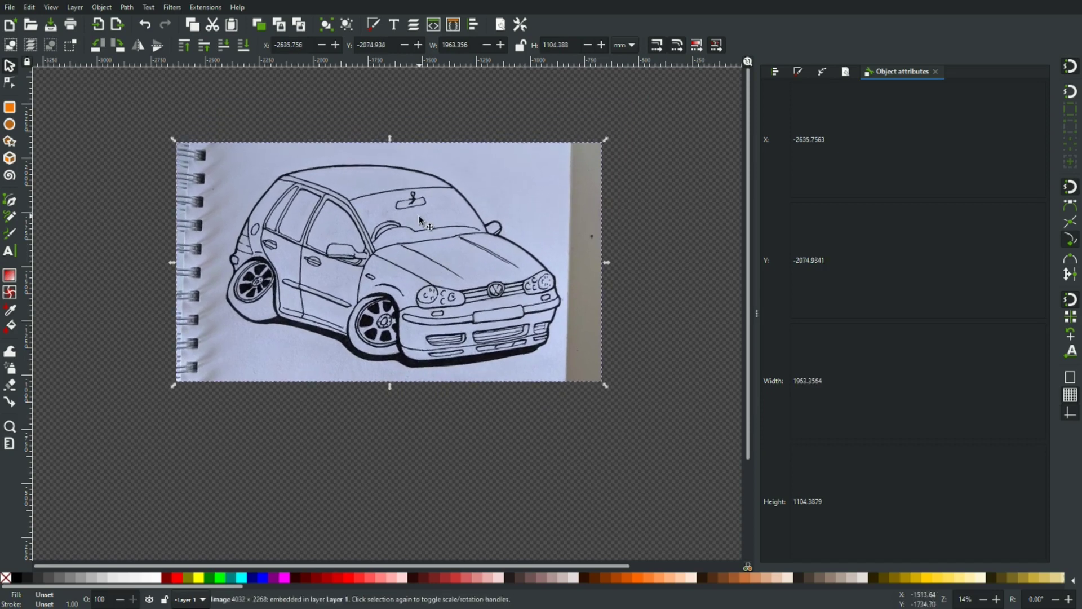
- Open Trace Bitmap, preview the trace, and try a Brightness cutoff threshold of 0.100
click(133, 7)
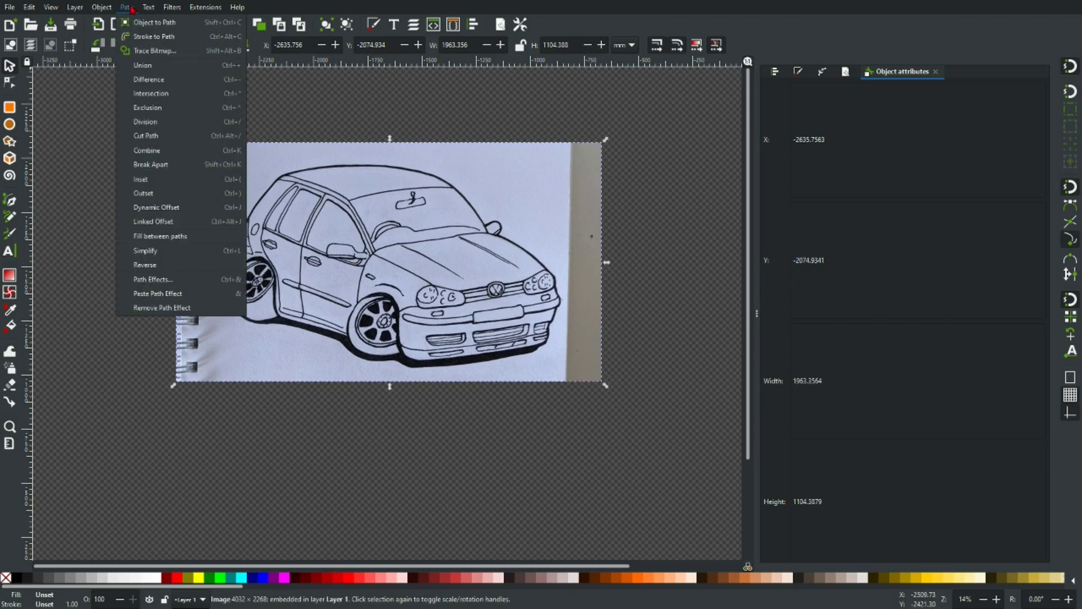
click(150, 51)
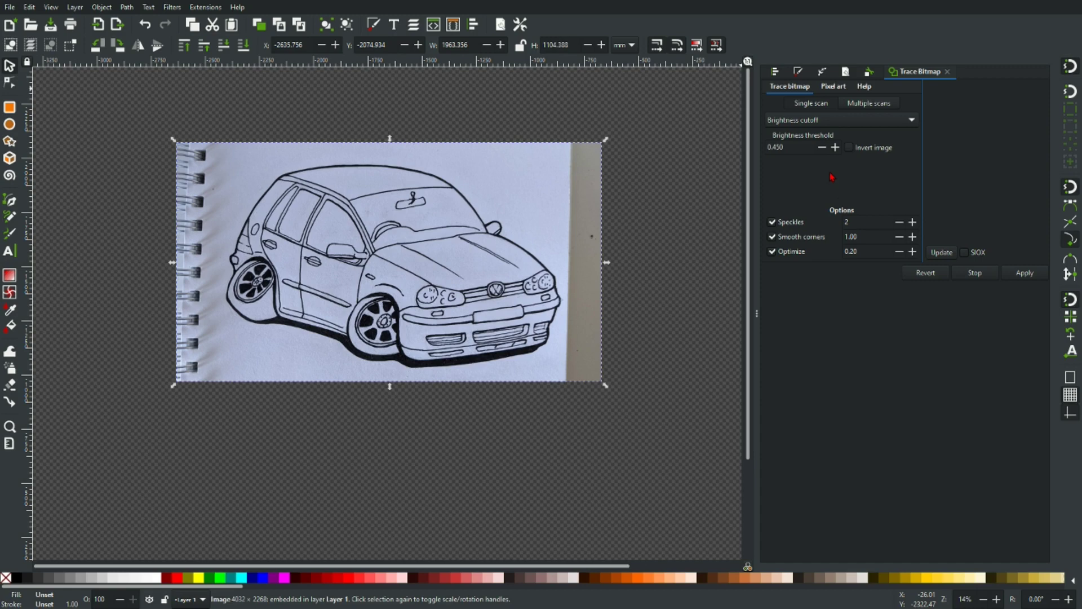
click(947, 254)
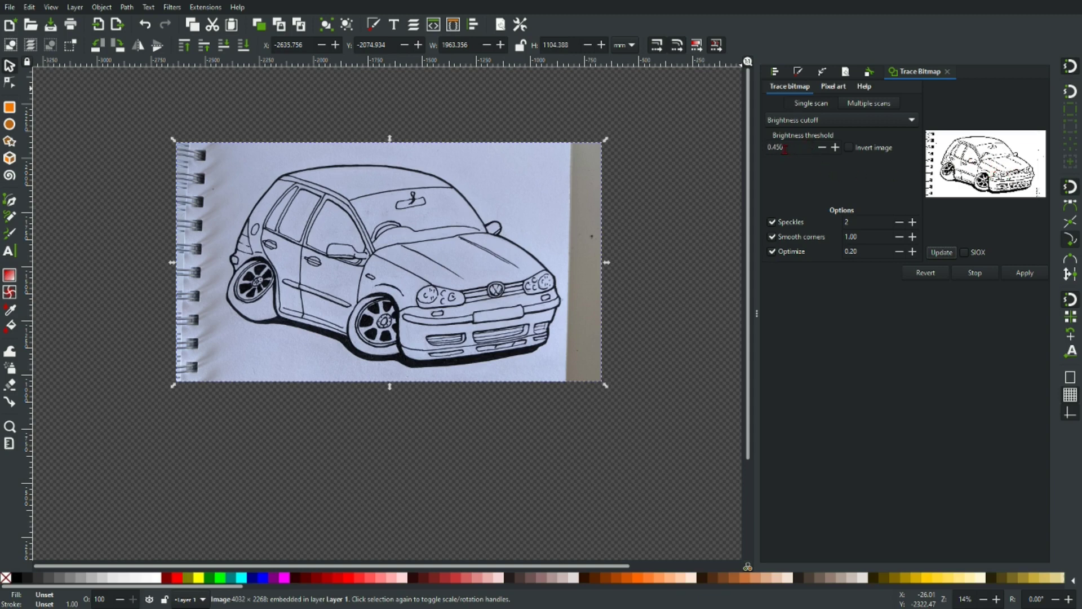
drag(799, 147, 752, 148)
key(BackSpace)
click(943, 254)
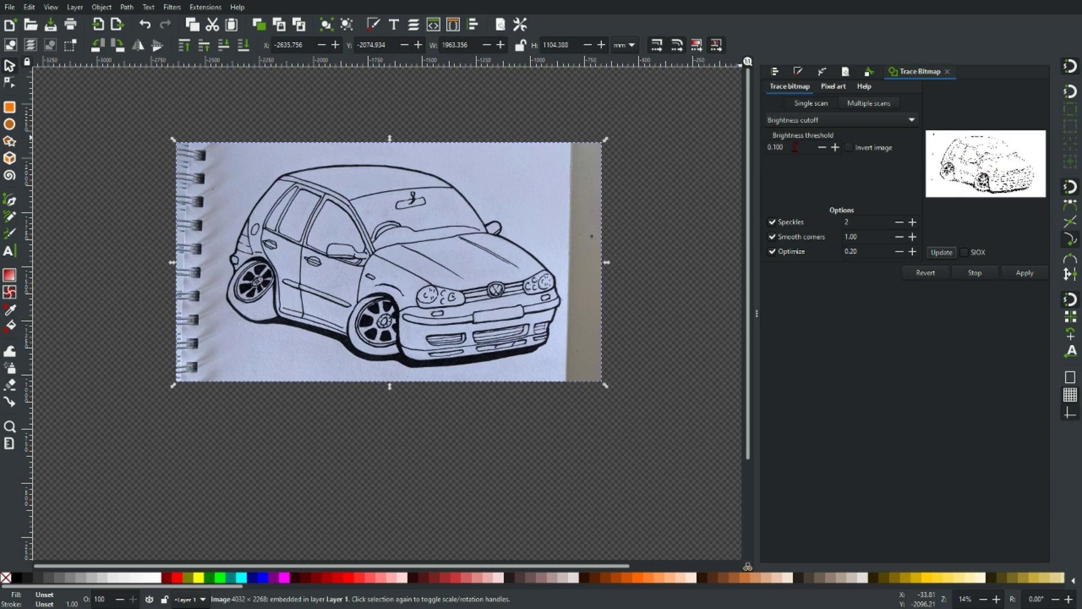
- Preview the trace at threshold 0.800, then return the threshold to 0.450
drag(796, 148, 767, 152)
key(BackSpace)
click(948, 256)
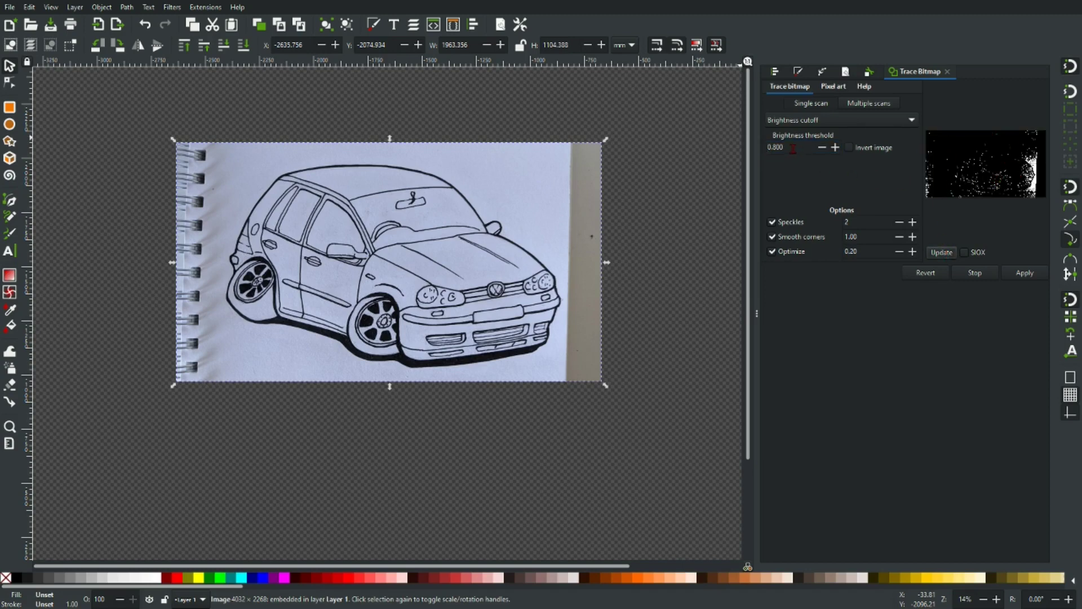
drag(792, 148, 768, 148)
key(BackSpace)
click(948, 255)
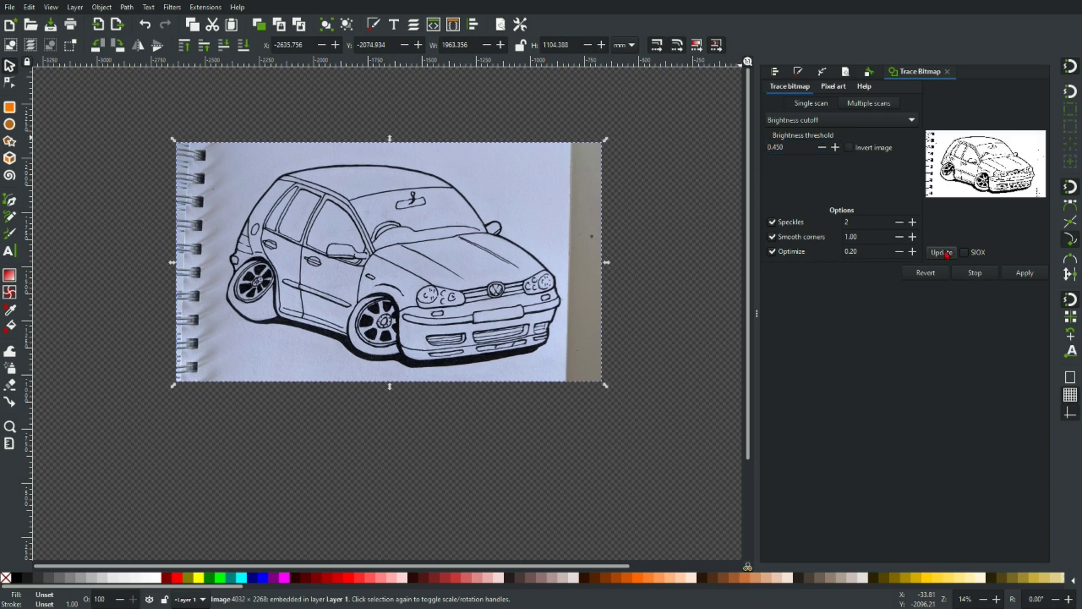
- Apply the trace and move the black traced car below the photo
click(1024, 274)
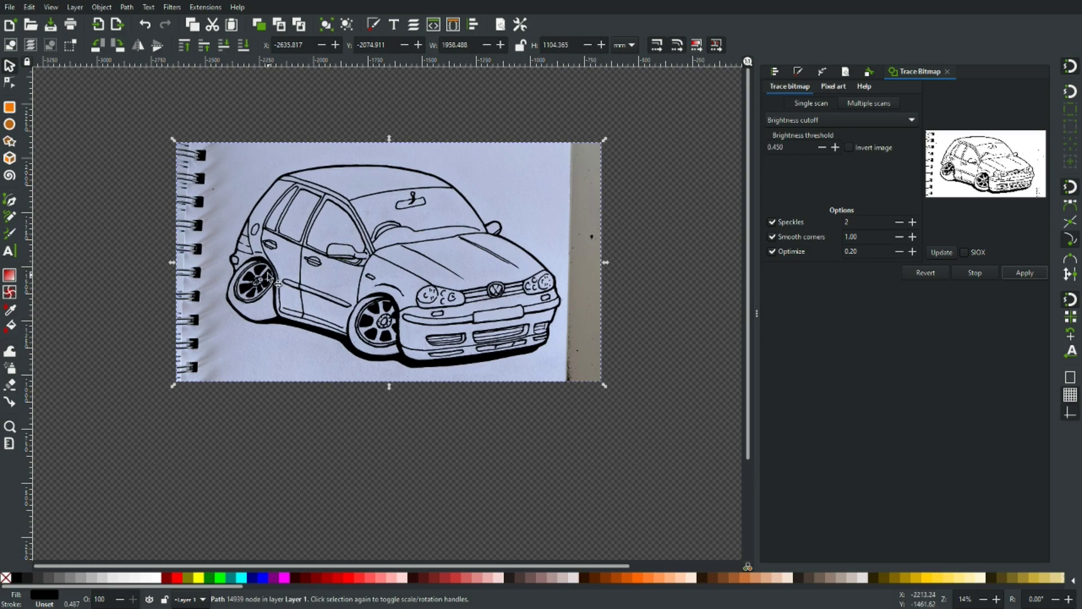
drag(275, 284, 266, 468)
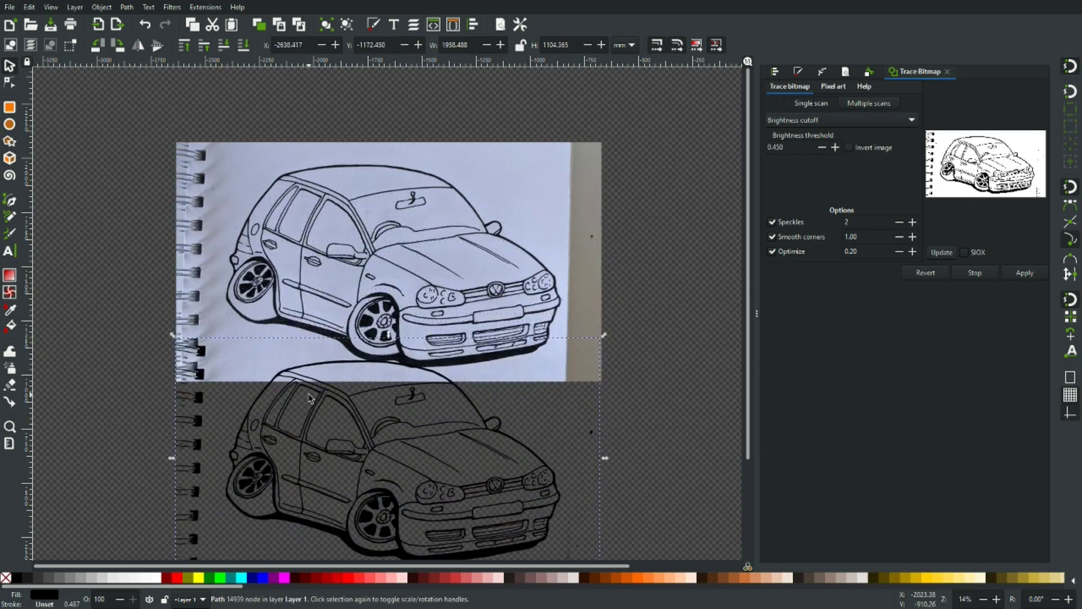
scroll(324, 342, down, 1)
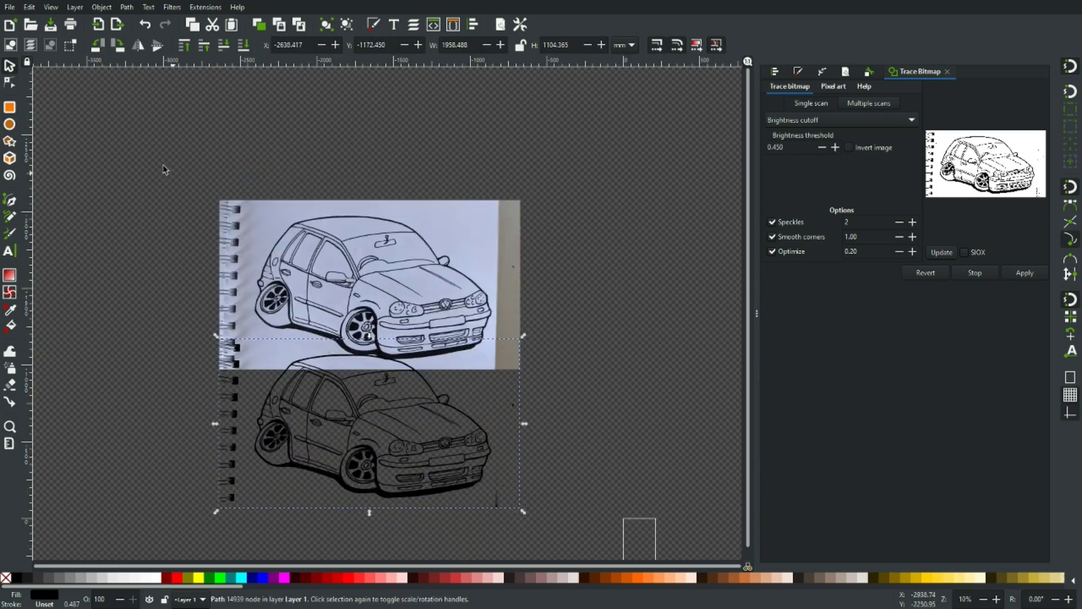
- Draw a large white rectangle above the photo and move it further up
click(10, 107)
mouse_move(200, 83)
mouse_down()
mouse_move(220, 152)
mouse_move(604, 223)
mouse_move(561, 261)
mouse_up()
scroll(386, 261, up, 2)
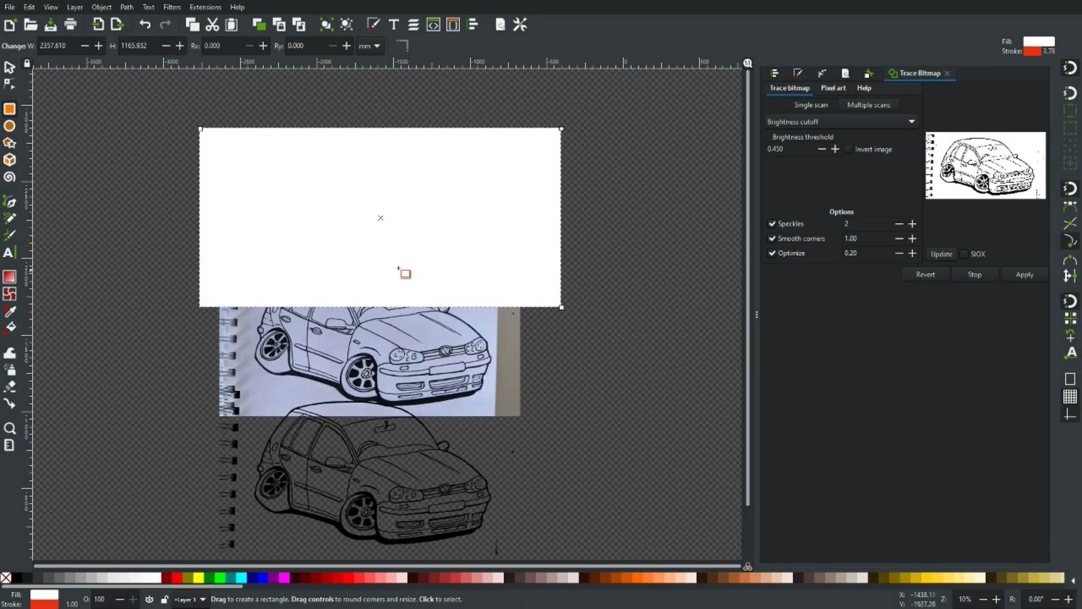
key(s)
drag(363, 189, 363, 135)
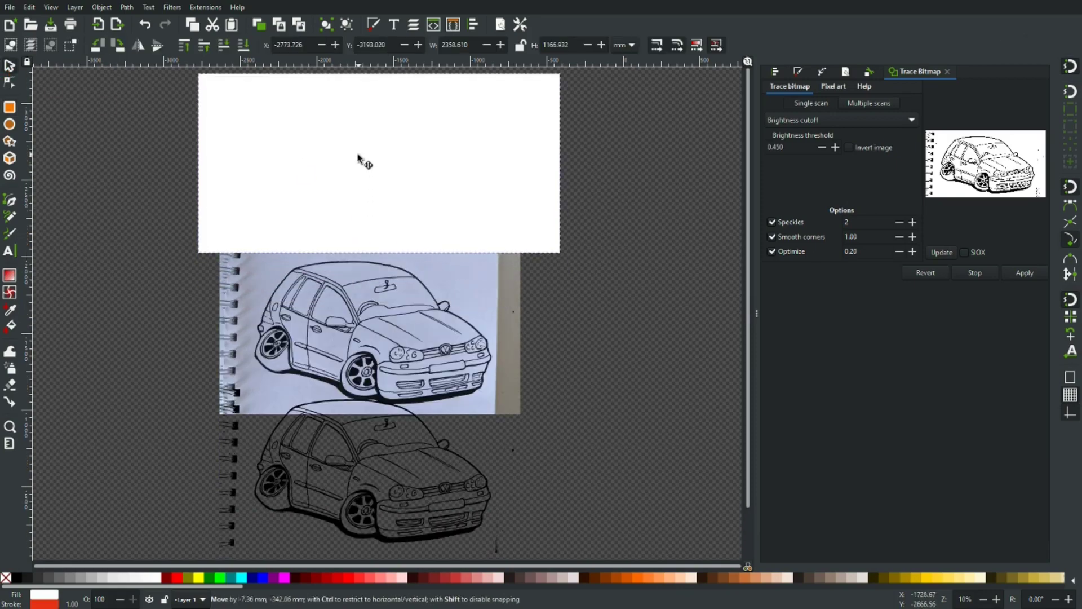
- Move the traced car onto the white rectangle, raise it to the top, and zoom in to inspect
click(367, 498)
drag(368, 498, 382, 200)
click(184, 45)
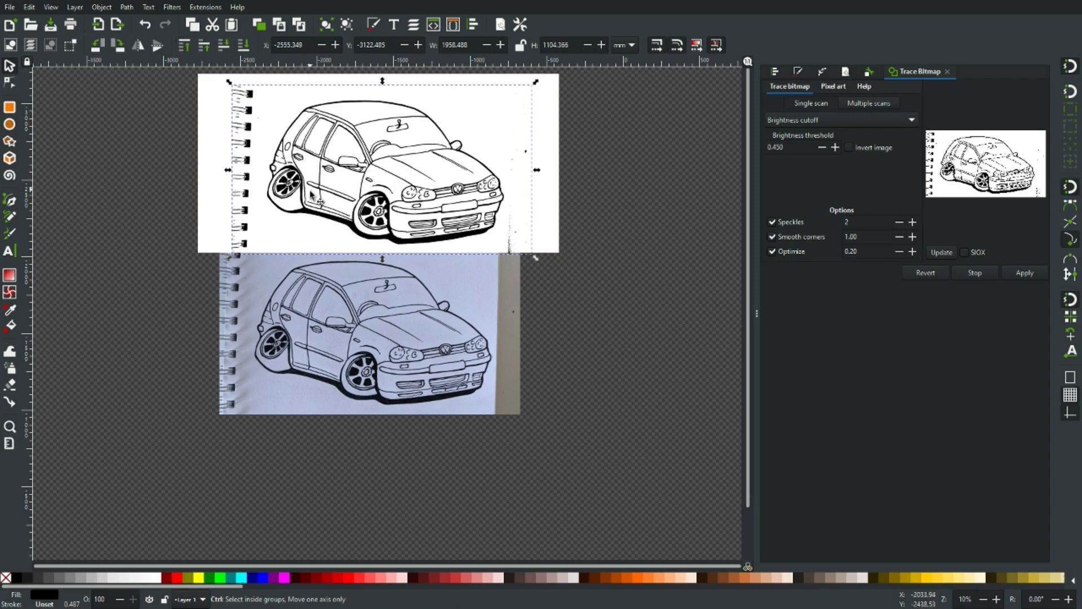
scroll(311, 195, up, 1)
scroll(311, 194, up, 2)
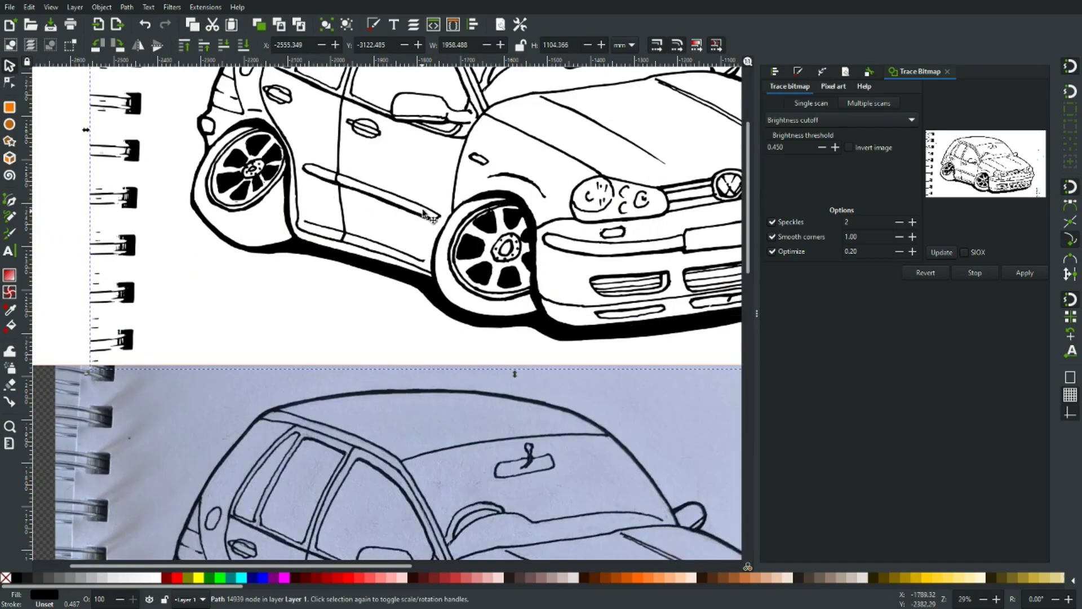
scroll(484, 175, down, 3)
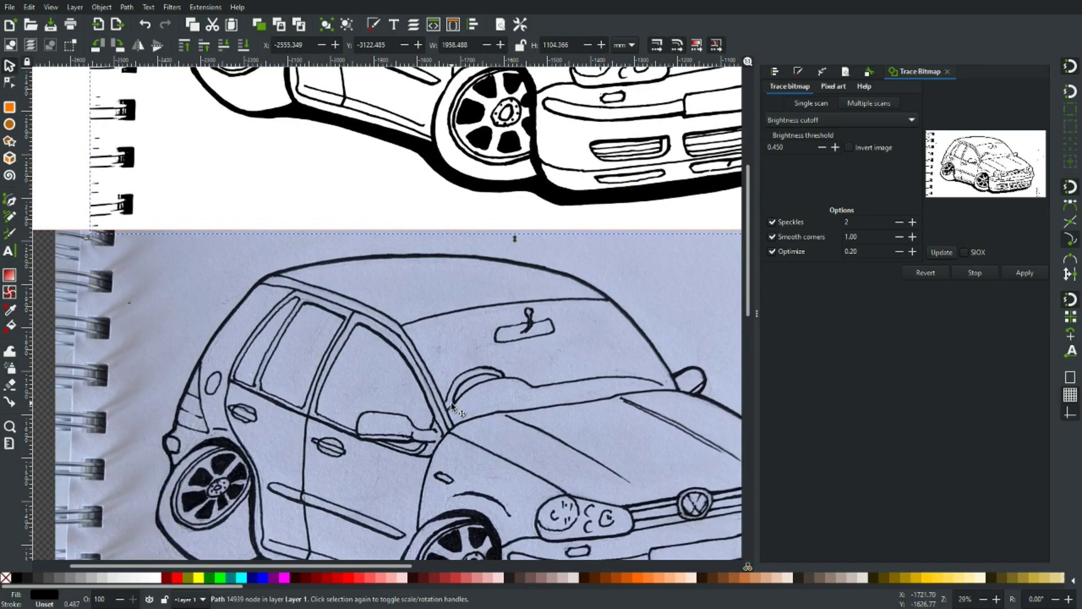
scroll(451, 407, up, 4)
scroll(421, 353, up, 2)
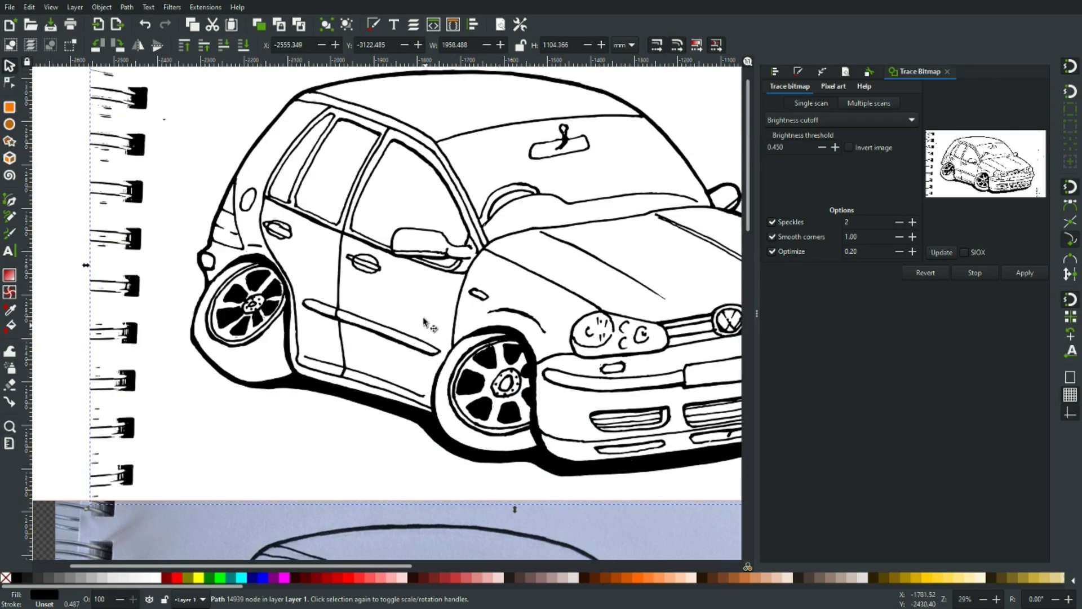
scroll(257, 234, down, 1)
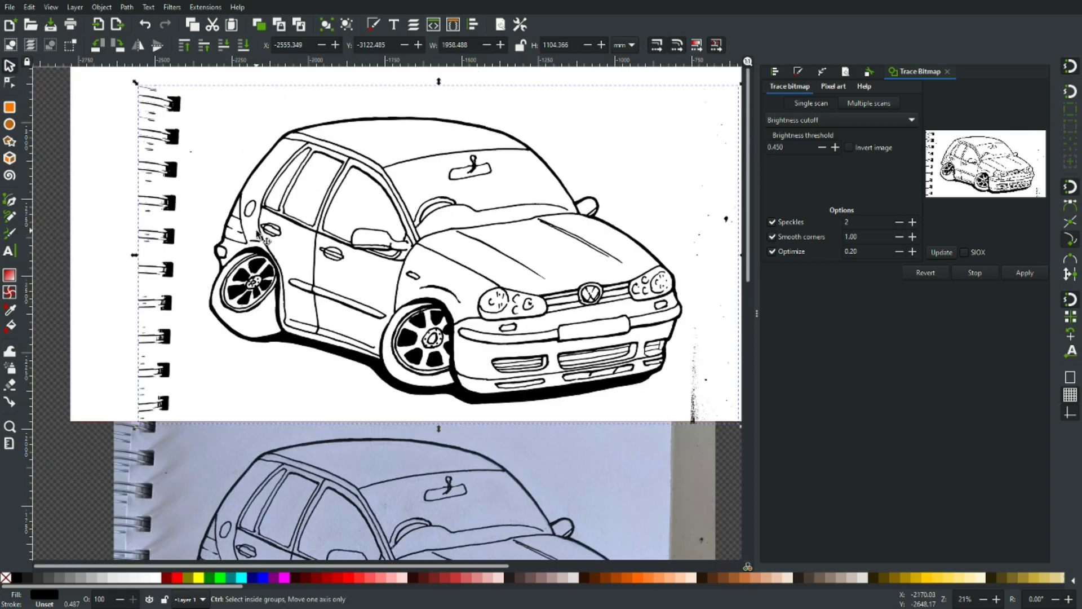
- With the Node tool, delete the stray speckle nodes along the trace's left and right edges
click(9, 83)
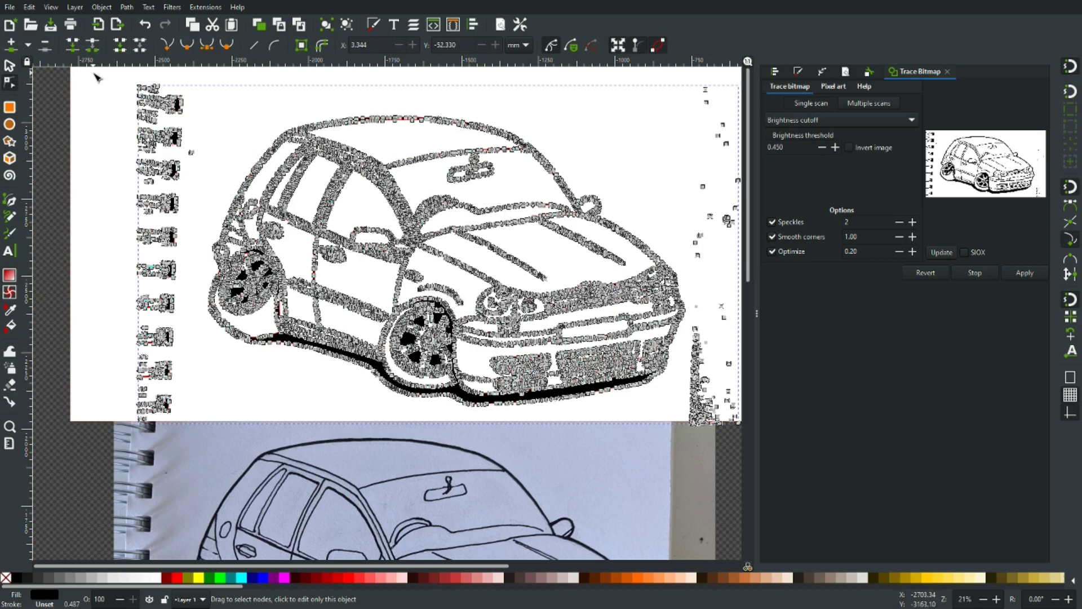
drag(91, 73, 207, 462)
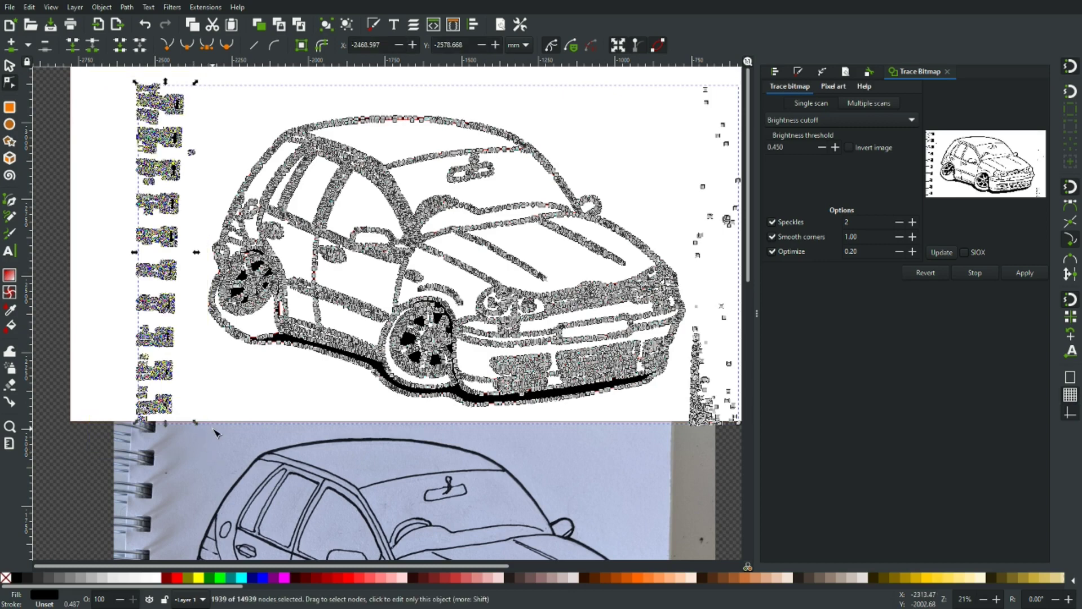
key(Delete)
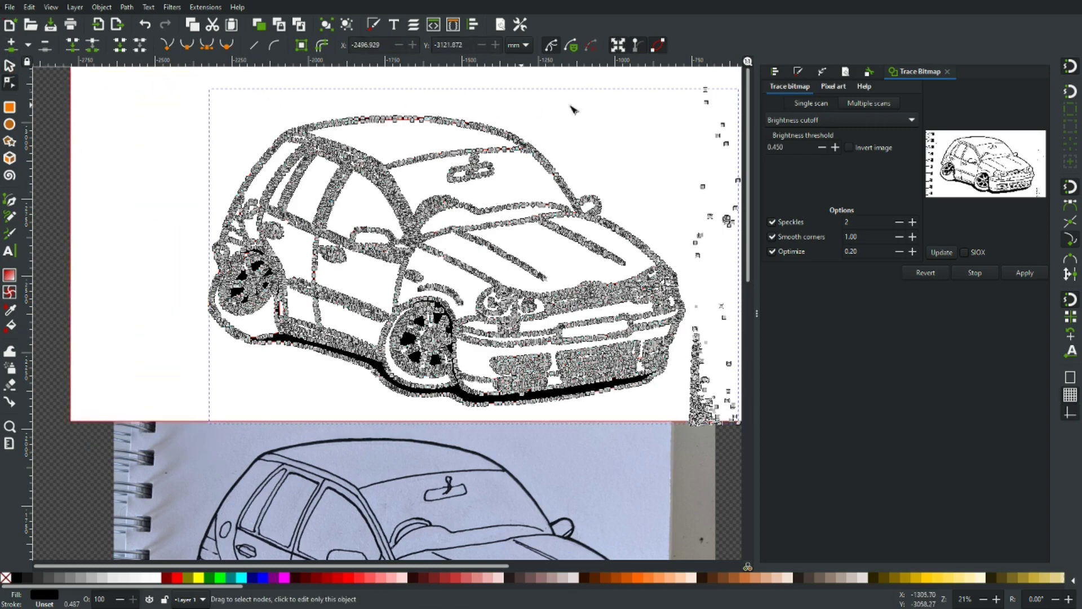
scroll(564, 124, right, 5)
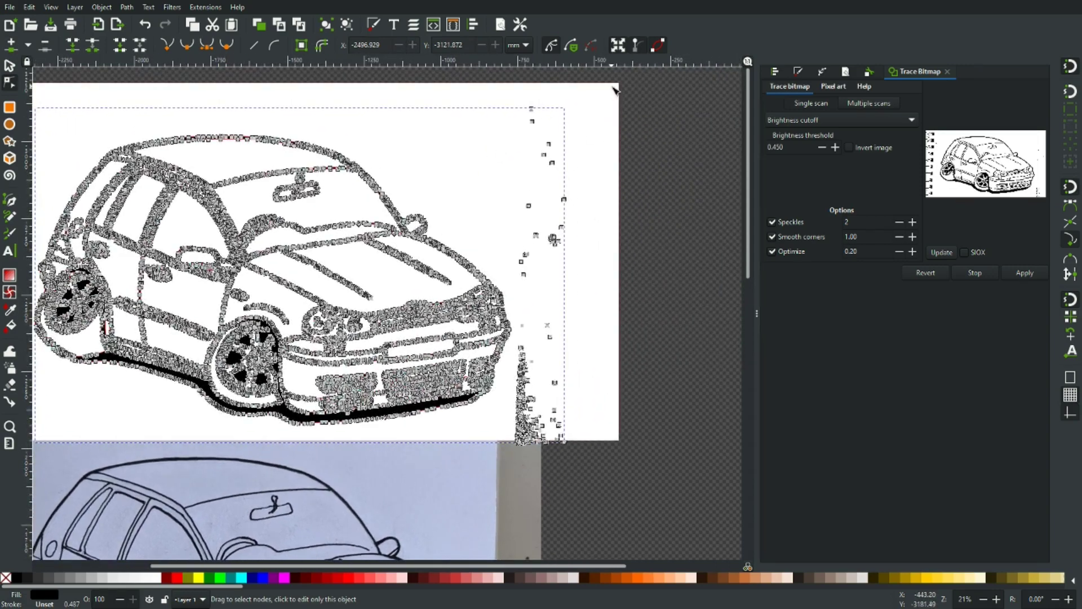
drag(621, 75, 510, 465)
key(Delete)
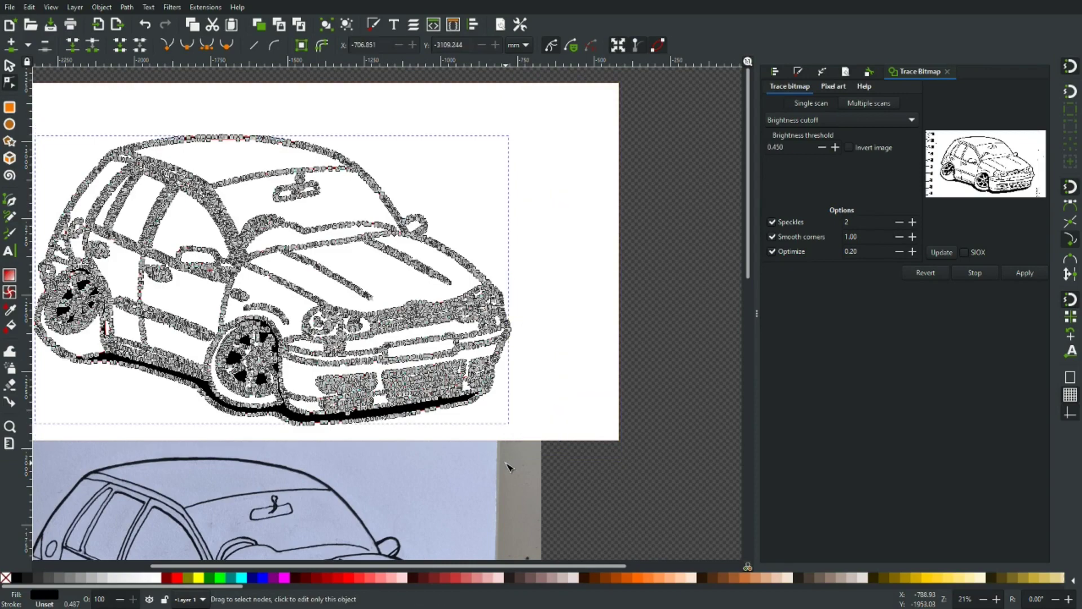
- Zoom in on the traced car and delete a small stray speckle near the rear wheel
click(555, 218)
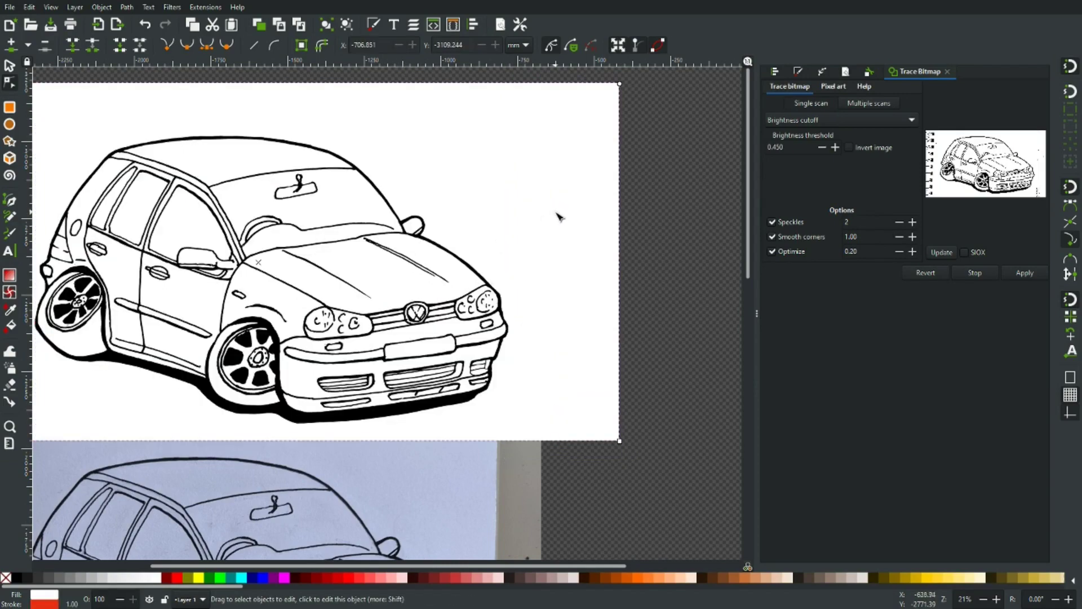
mouse_move(153, 381)
mouse_down()
mouse_move(331, 292)
mouse_move(300, 266)
mouse_up()
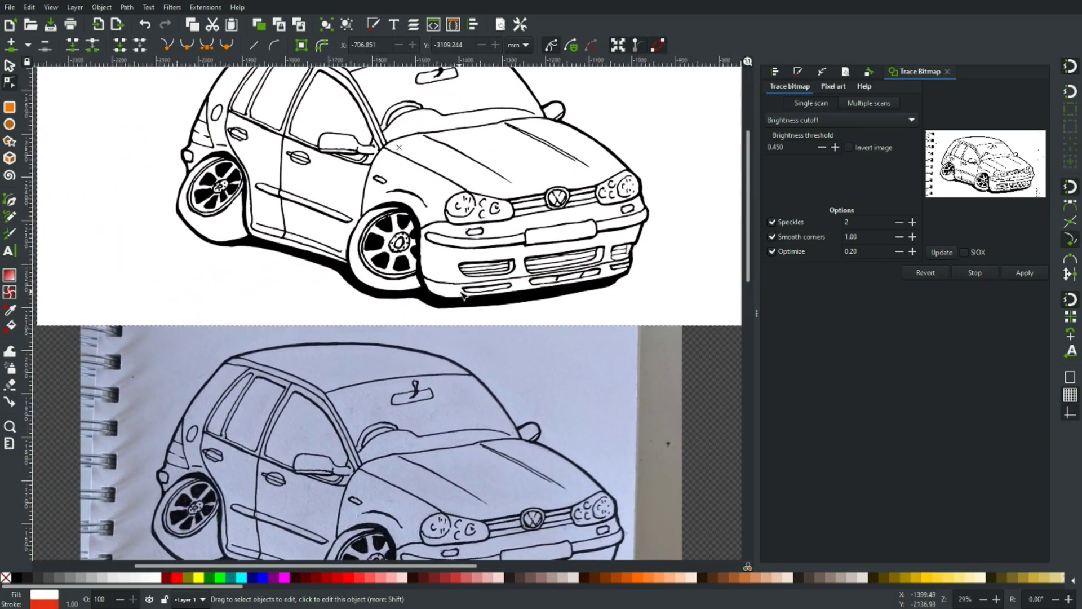
scroll(464, 298, up, 5)
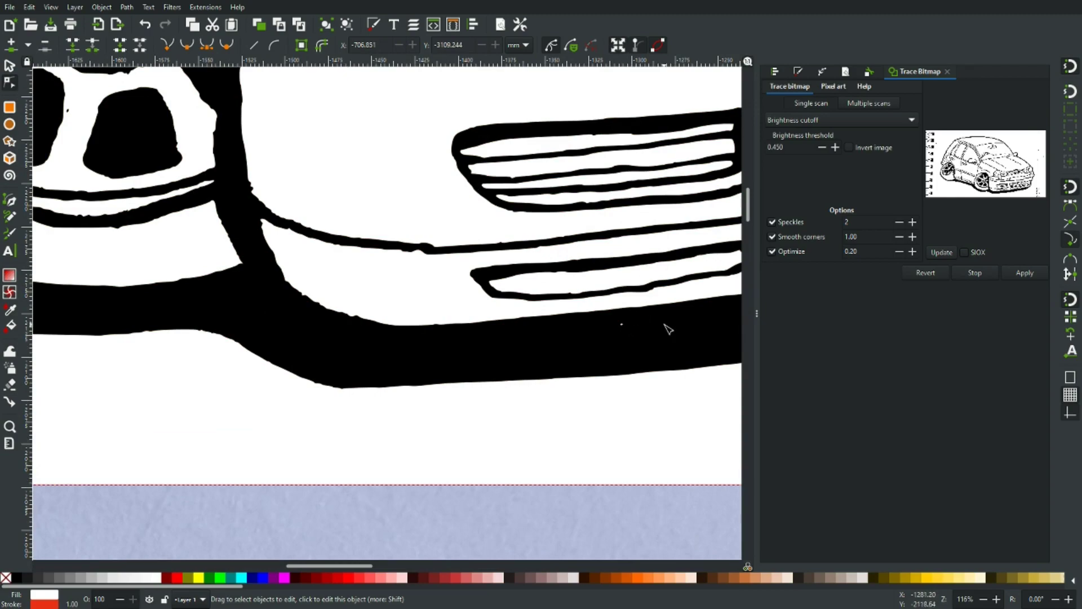
scroll(662, 324, right, 6)
scroll(527, 288, down, 6)
scroll(513, 292, down, 20)
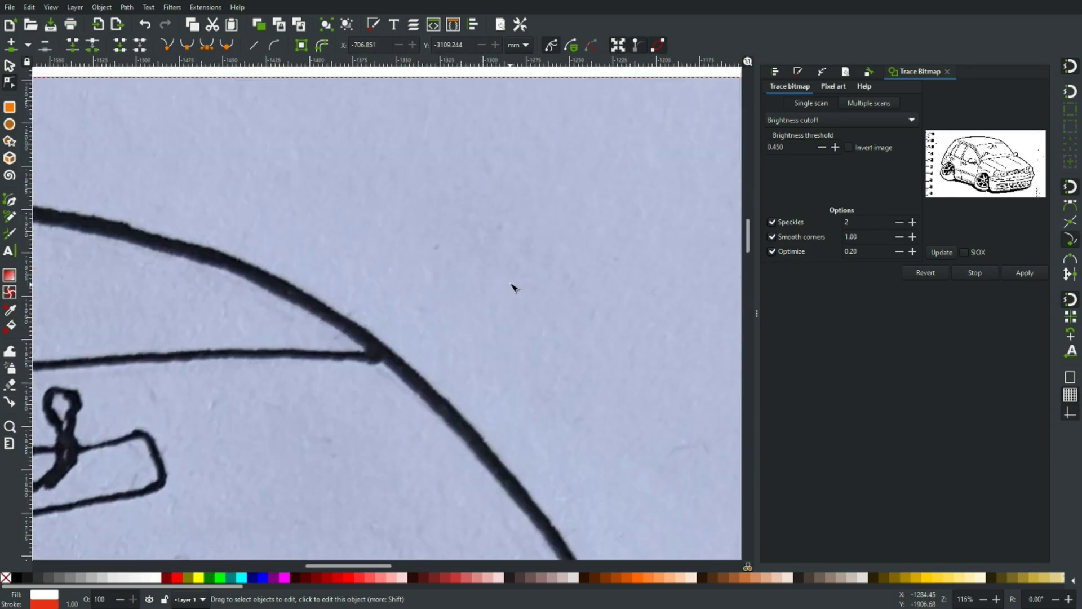
scroll(510, 291, down, 8)
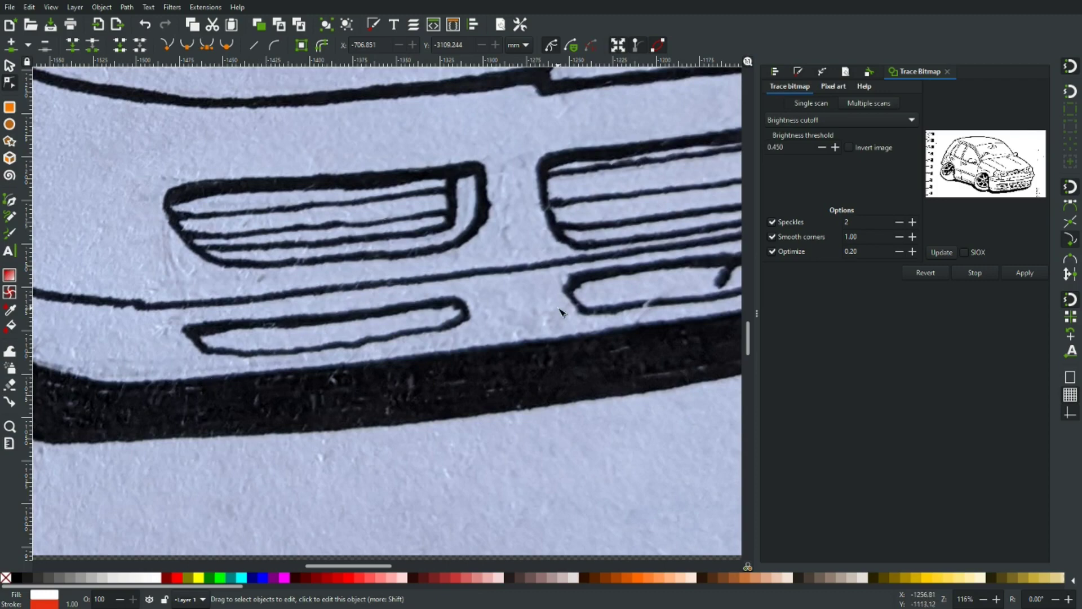
ctrl+scroll(449, 304, down, 3)
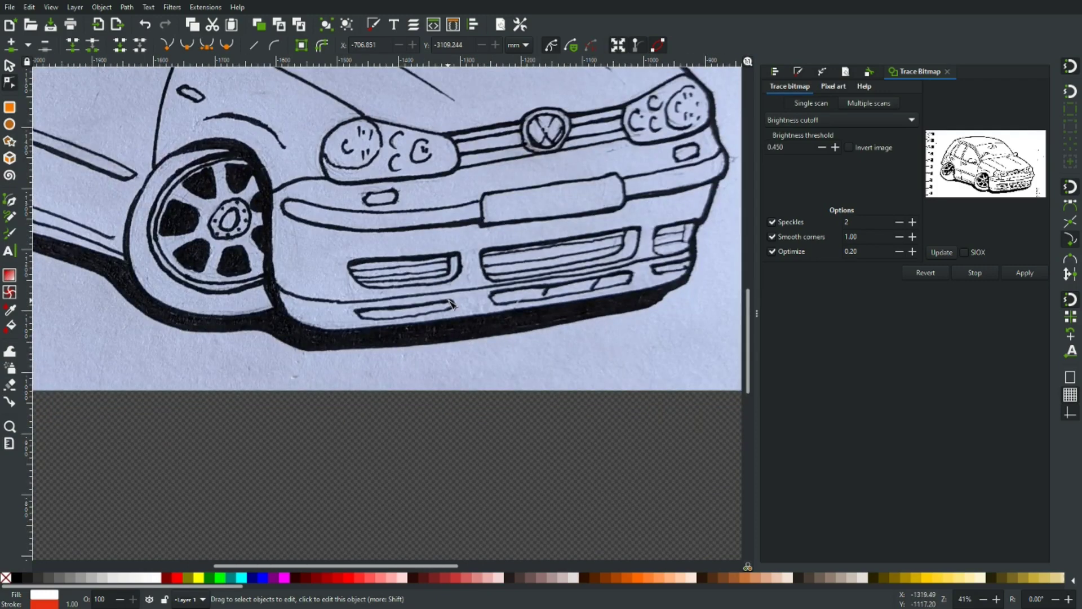
scroll(418, 299, down, 2)
scroll(381, 295, up, 5)
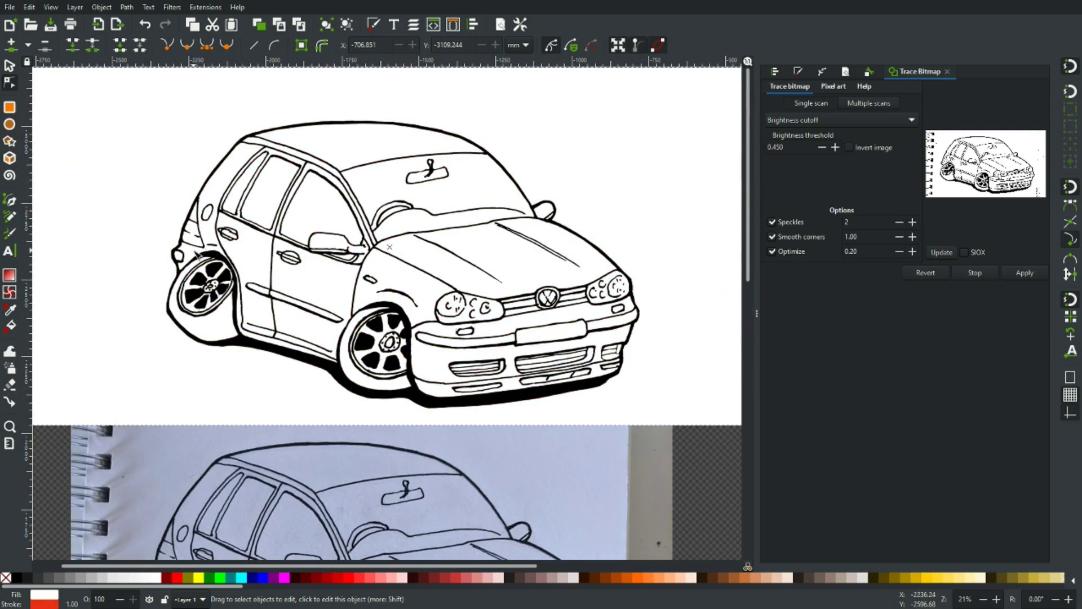
scroll(199, 255, up, 4)
scroll(198, 256, up, 2)
click(304, 248)
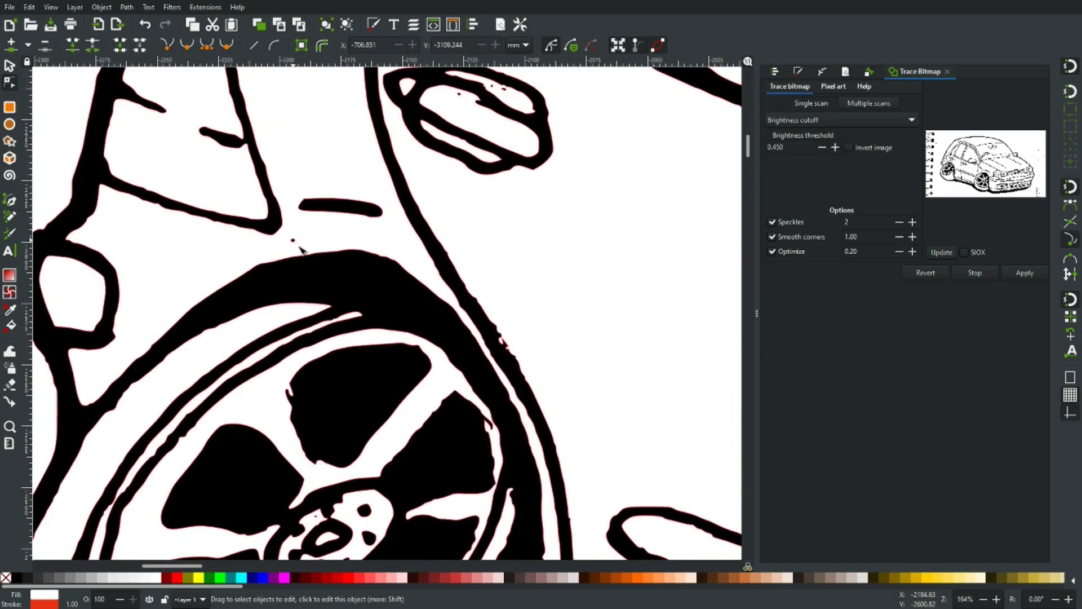
scroll(305, 248, up, 3)
drag(255, 216, 302, 264)
key(Delete)
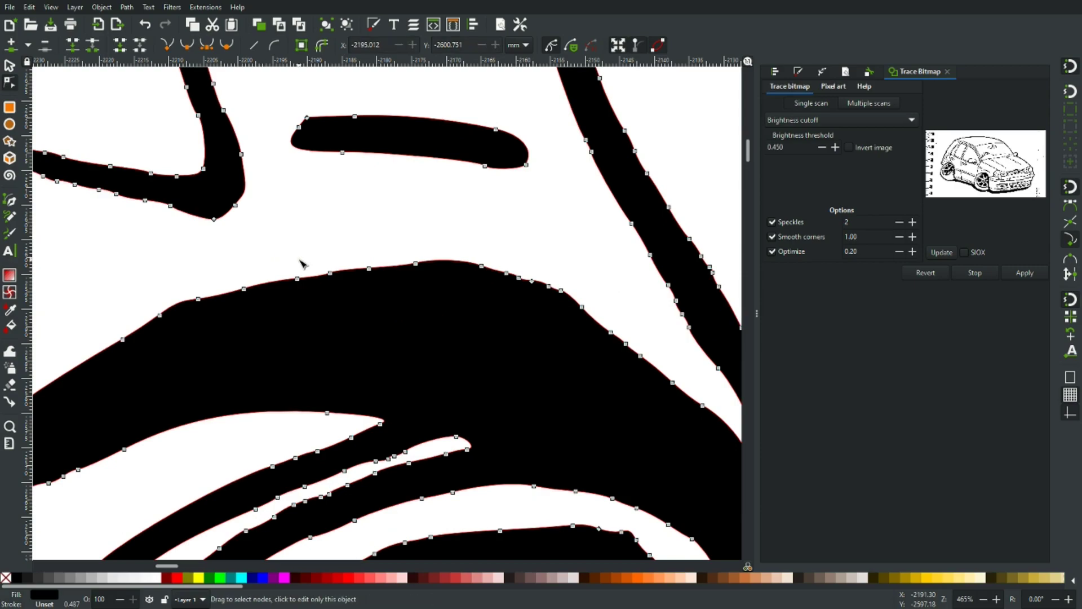
- Stop node editing and zoom out to compare the trace against the original photo
scroll(327, 265, down, 6)
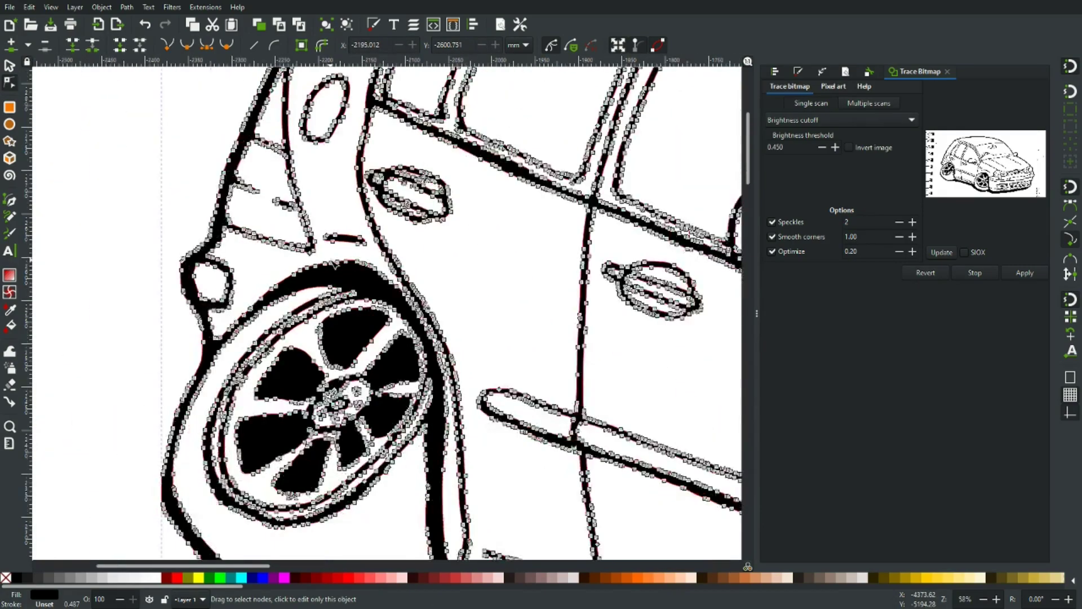
scroll(336, 265, down, 1)
drag(556, 316, 356, 297)
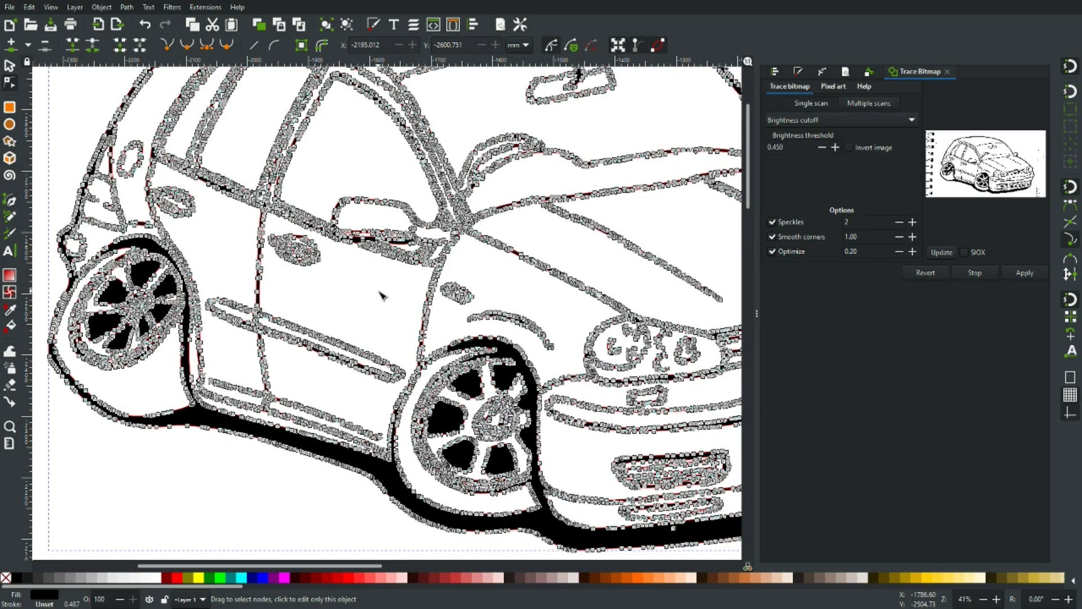
scroll(384, 295, down, 2)
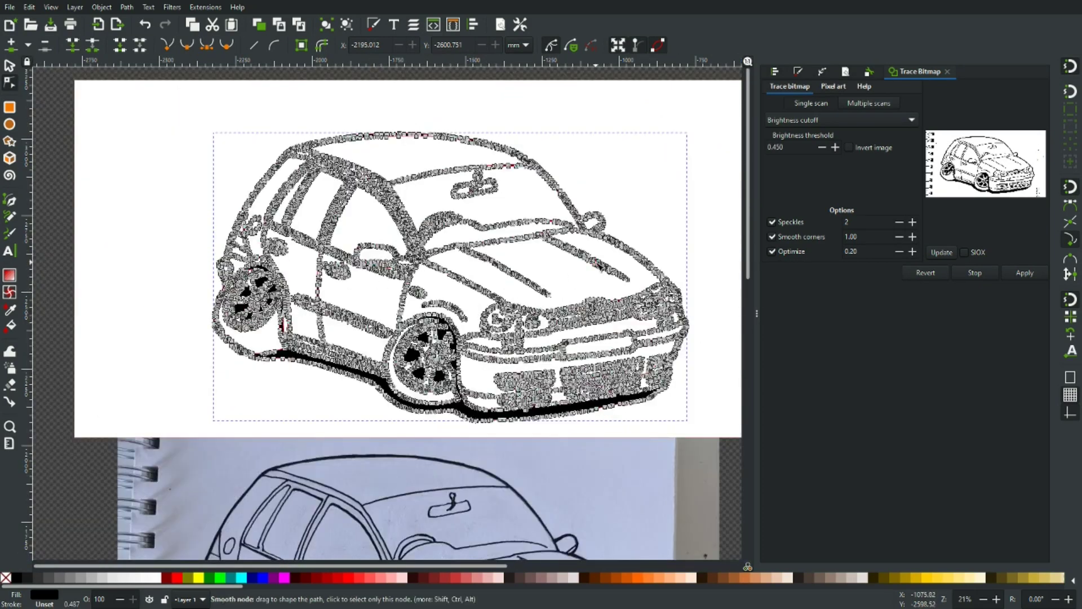
click(402, 307)
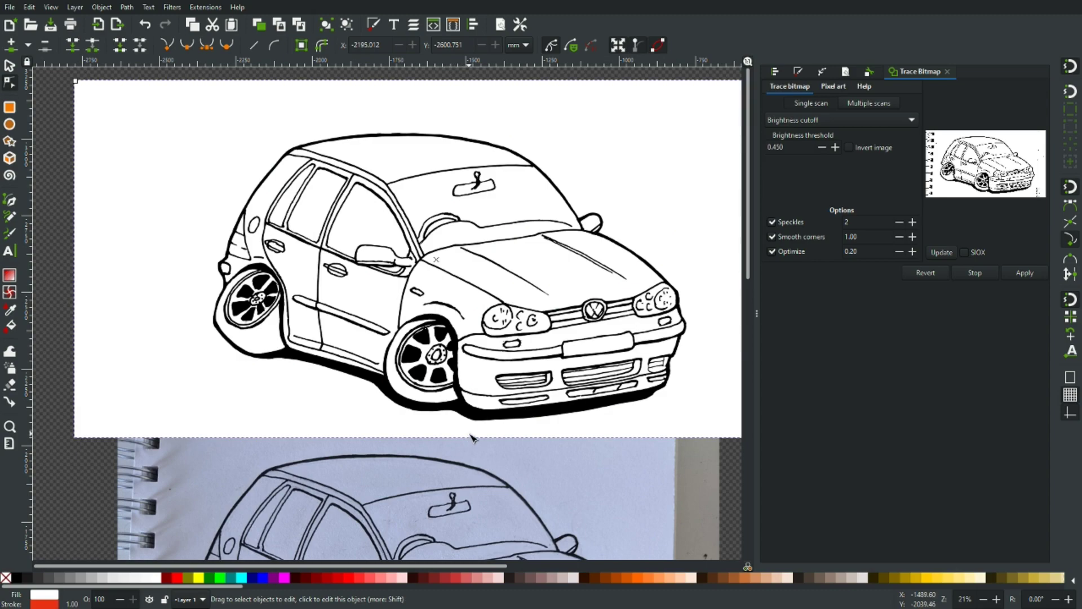
scroll(473, 439, down, 4)
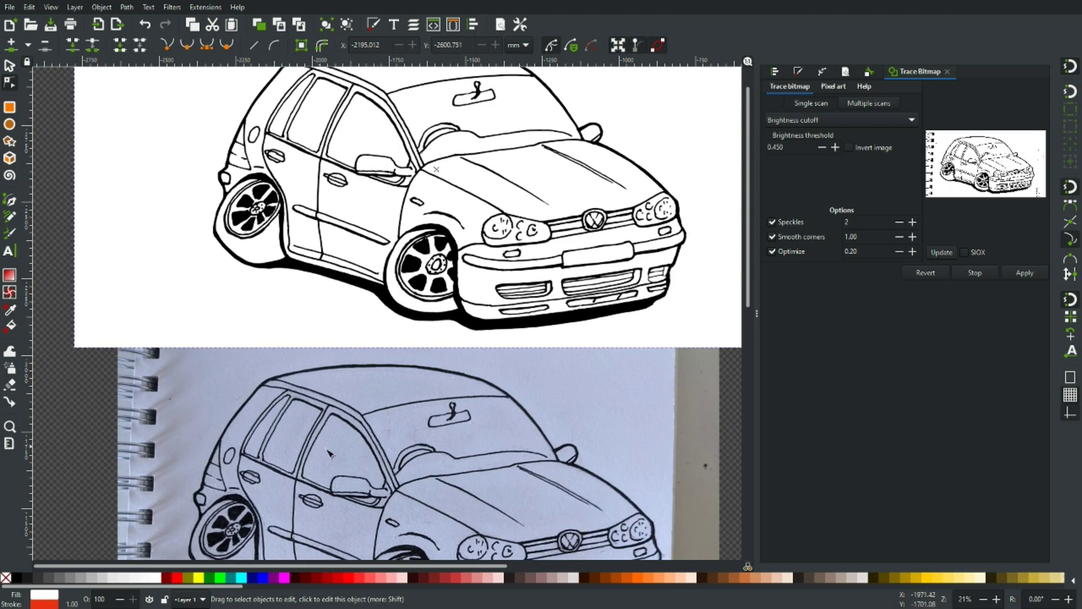
scroll(340, 440, down, 8)
ctrl+scroll(265, 420, up, 7)
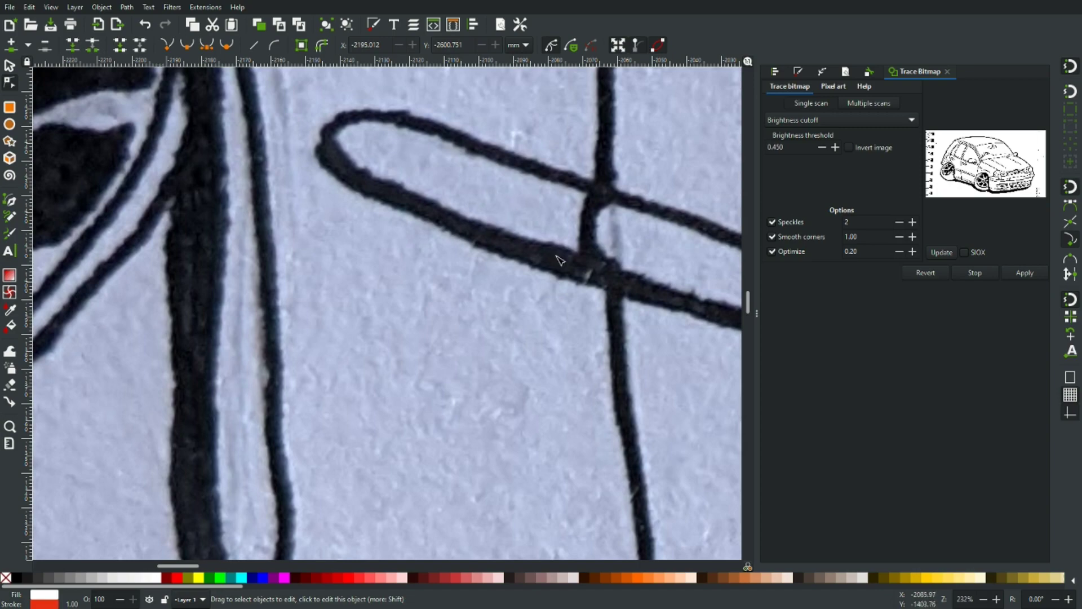
ctrl+scroll(503, 354, down, 2)
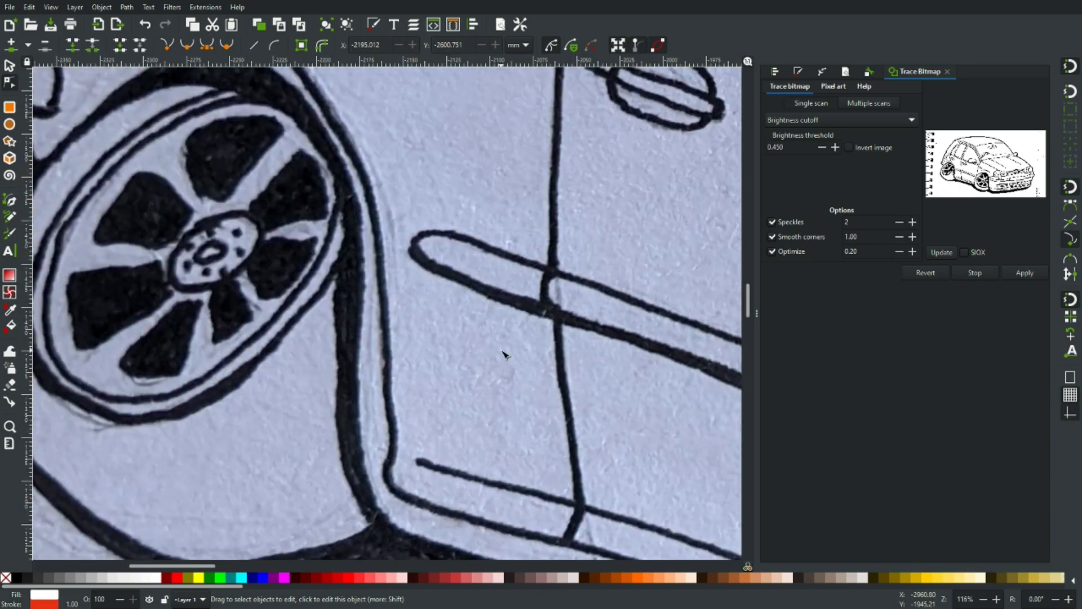
ctrl+scroll(504, 354, down, 2)
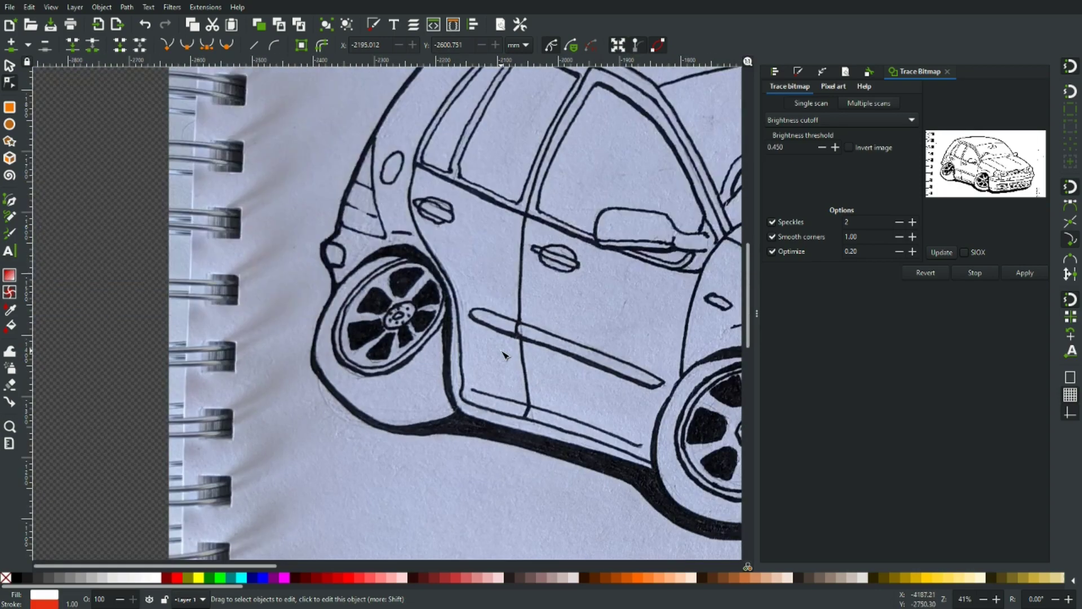
scroll(541, 307, up, 7)
scroll(541, 308, right, 7)
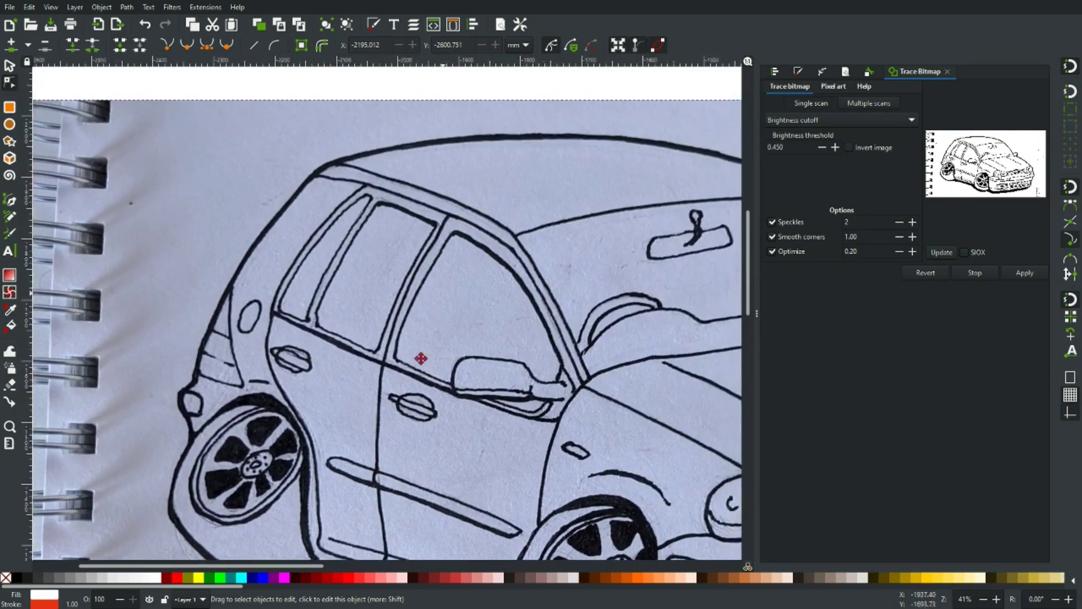
scroll(401, 391, down, 3)
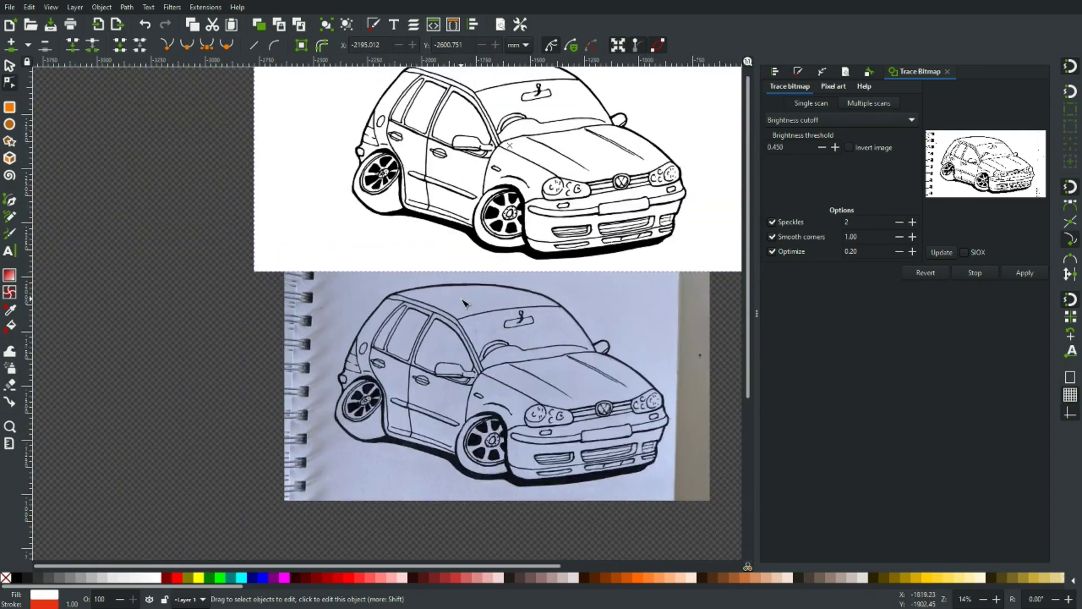
scroll(462, 303, up, 4)
scroll(665, 250, right, 5)
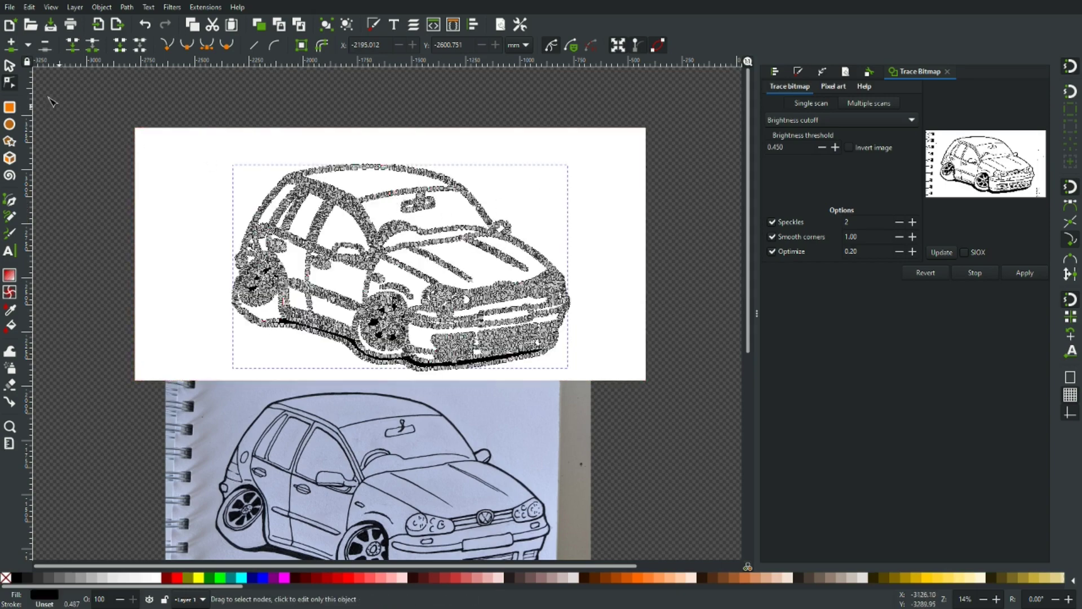
- Shrink the traced car, park it off the page to the right, and move the white rectangle up
click(9, 66)
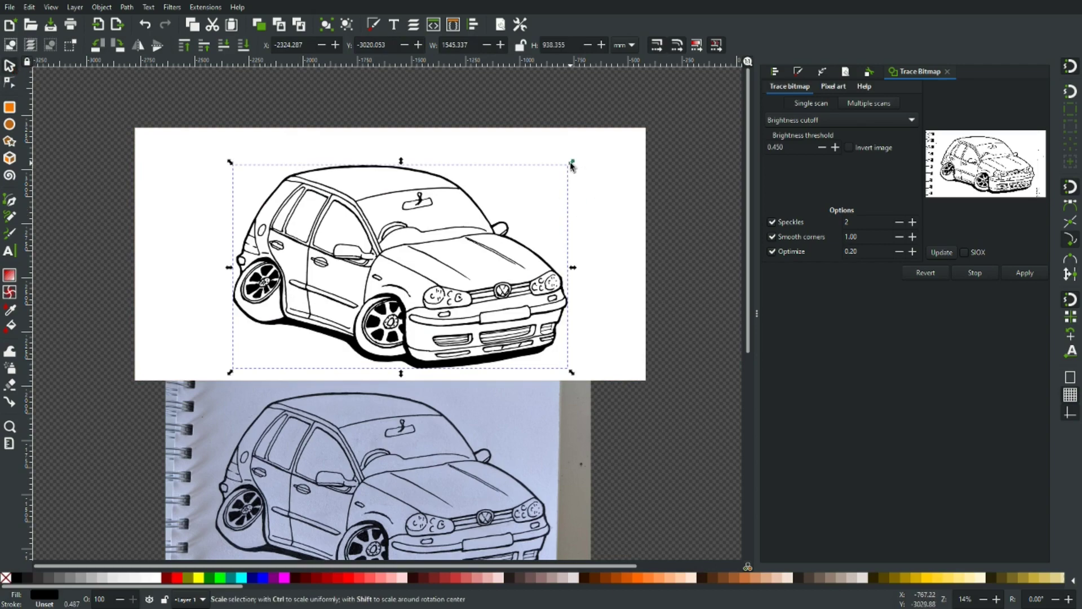
drag(571, 165, 362, 287)
click(460, 331)
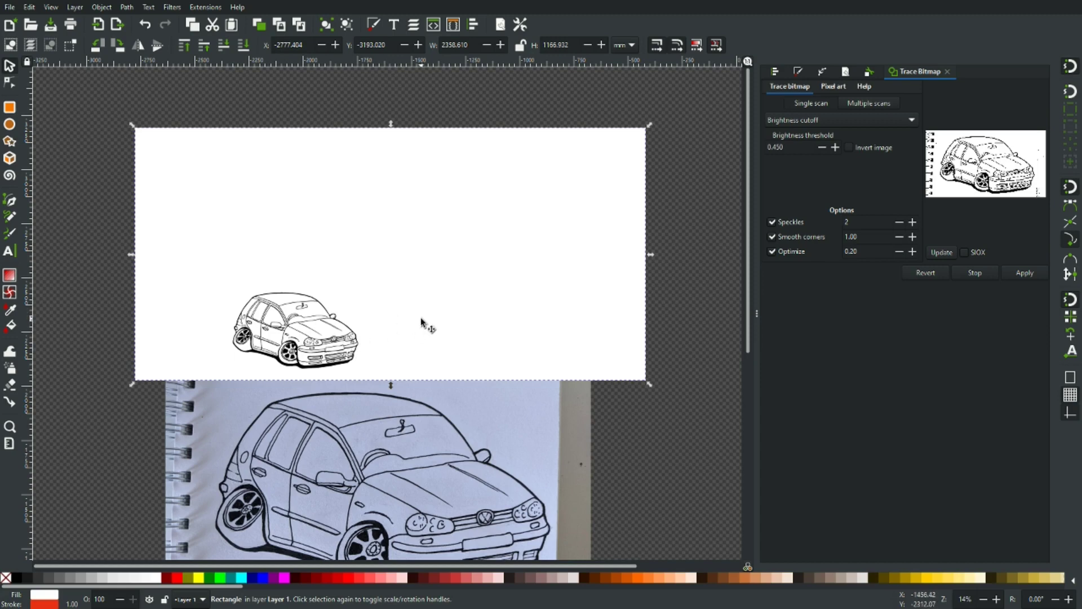
scroll(420, 319, down, 2)
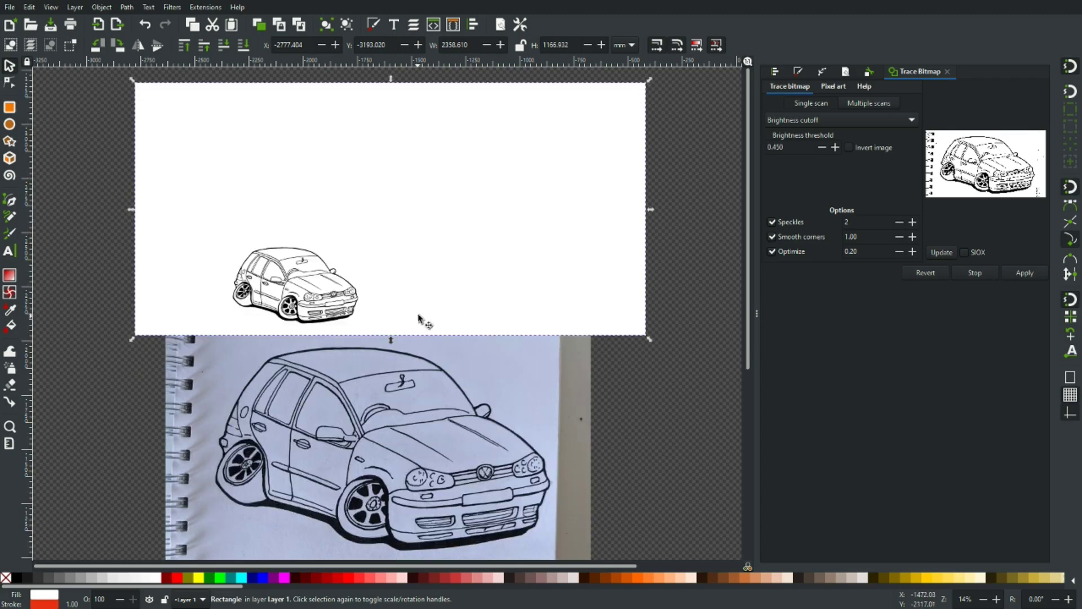
click(274, 262)
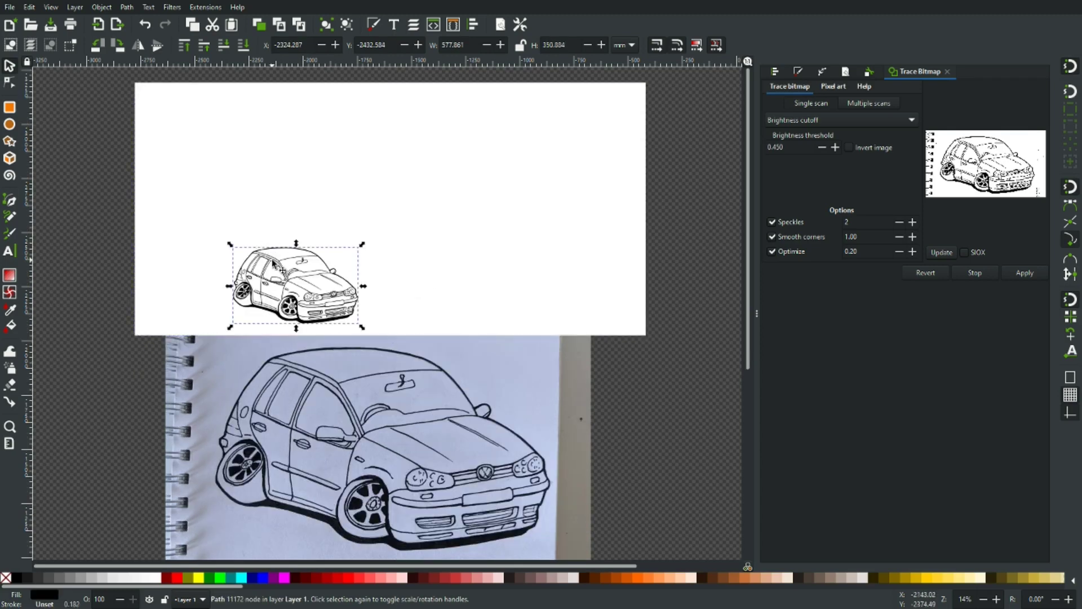
scroll(276, 265, down, 1)
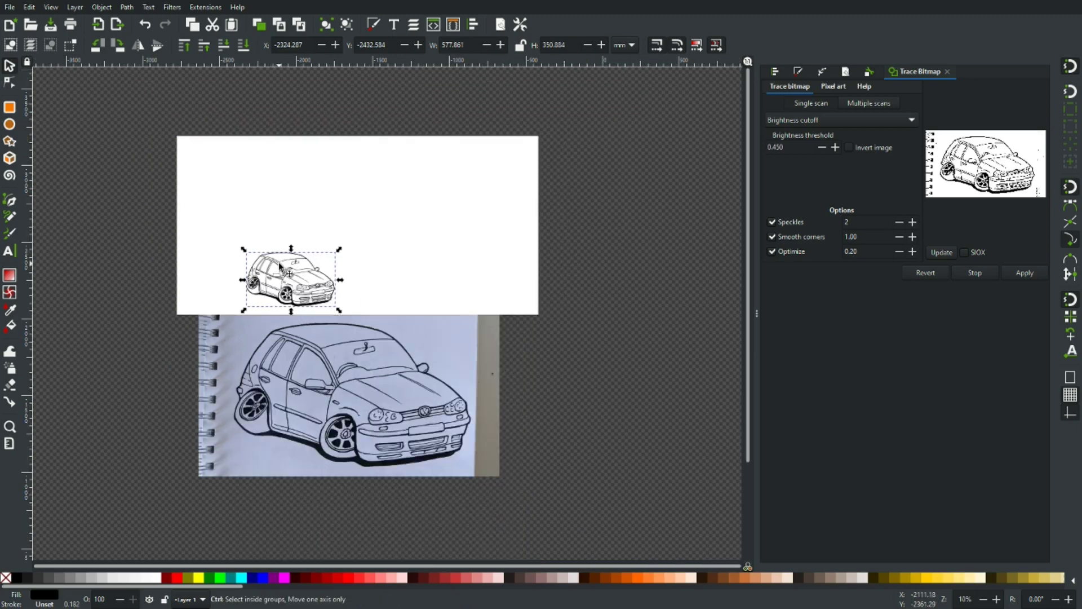
mouse_move(287, 280)
mouse_down()
mouse_move(544, 259)
mouse_move(687, 226)
mouse_up()
drag(375, 248, 369, 207)
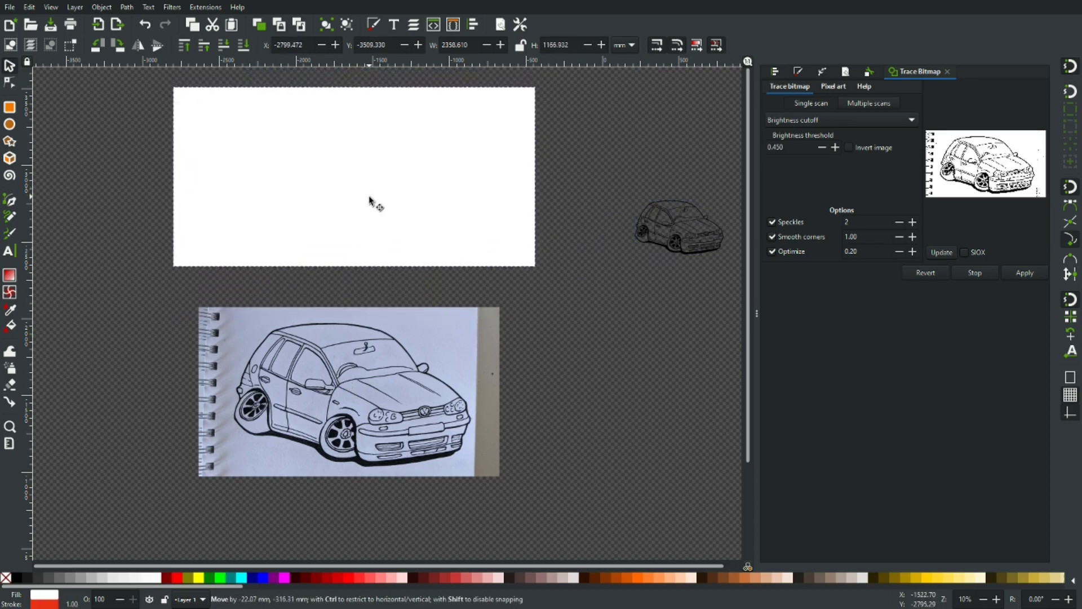
- Trace the car photo again using Autotrace mode, previewing before applying
click(352, 396)
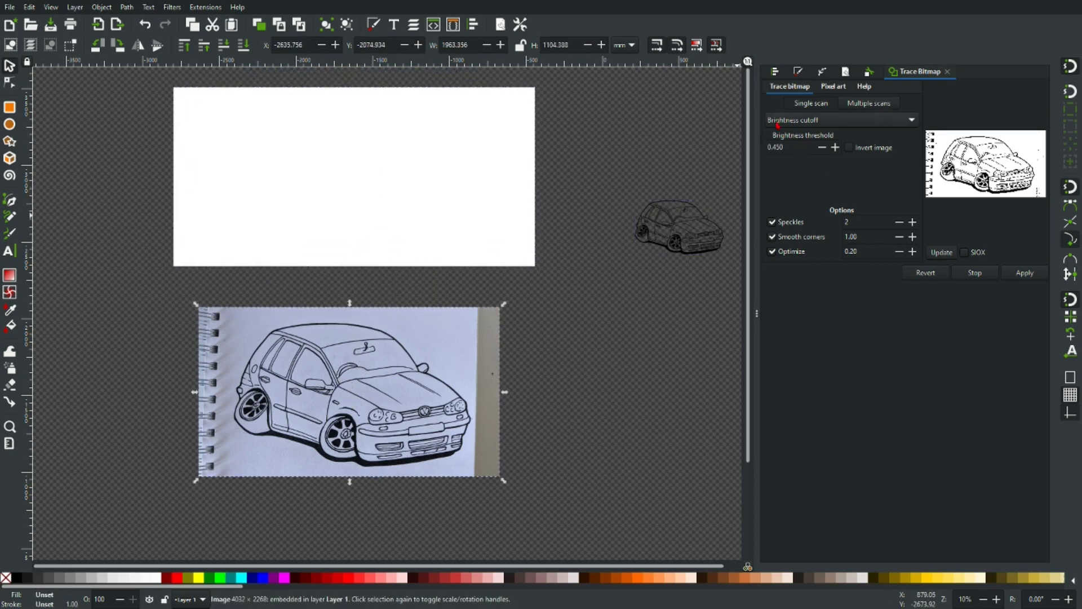
click(912, 121)
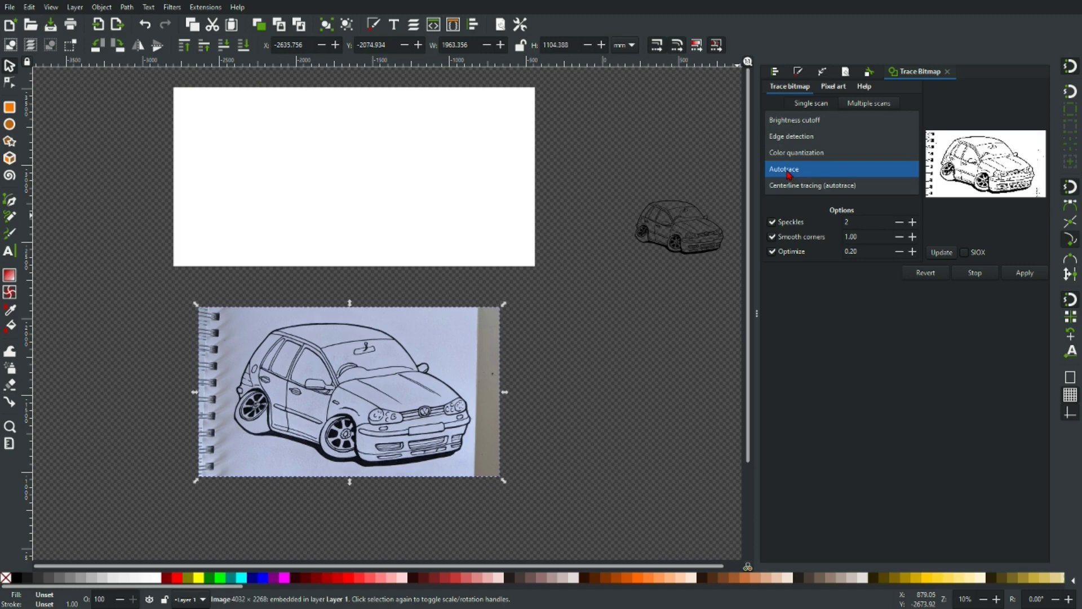
click(812, 207)
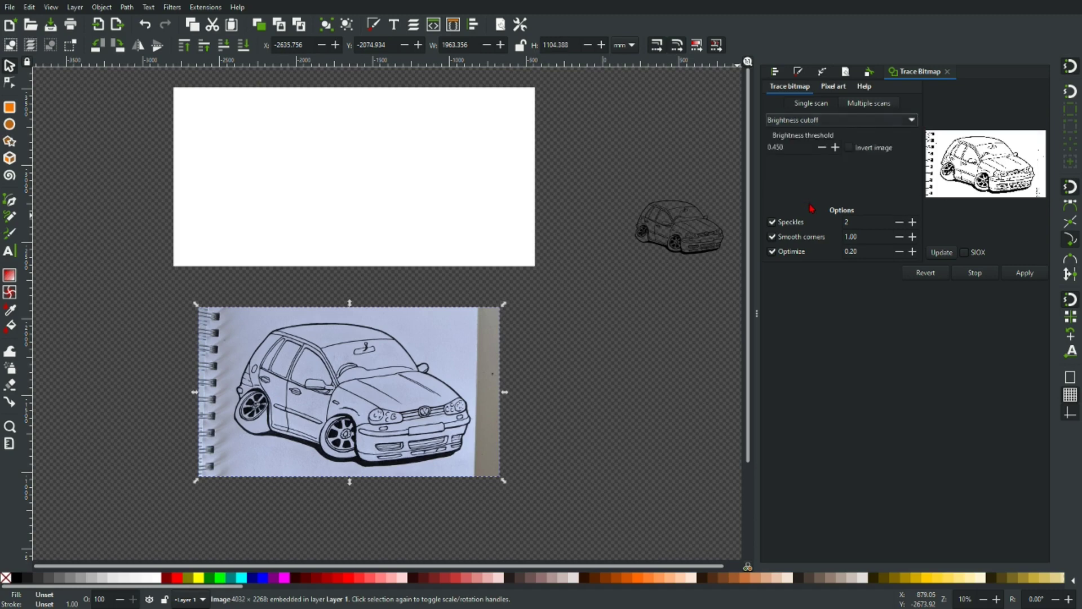
click(880, 120)
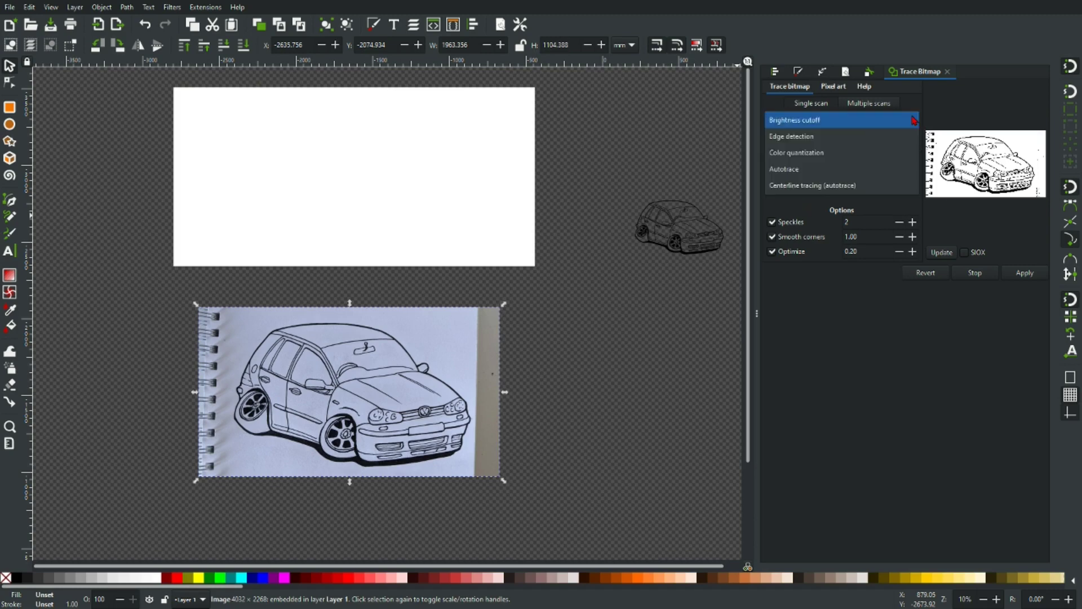
click(789, 169)
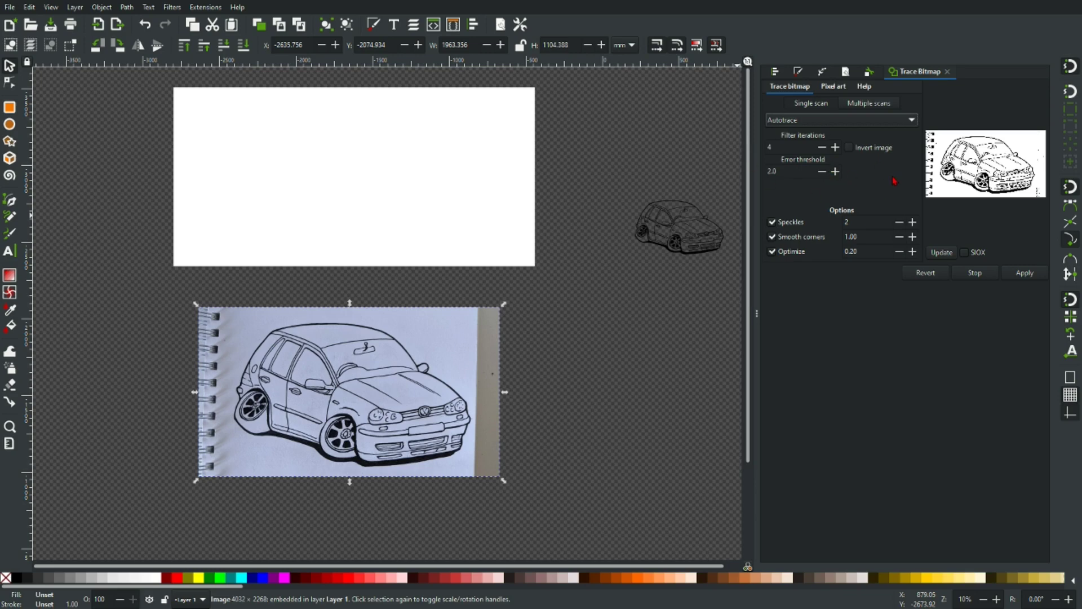
click(939, 256)
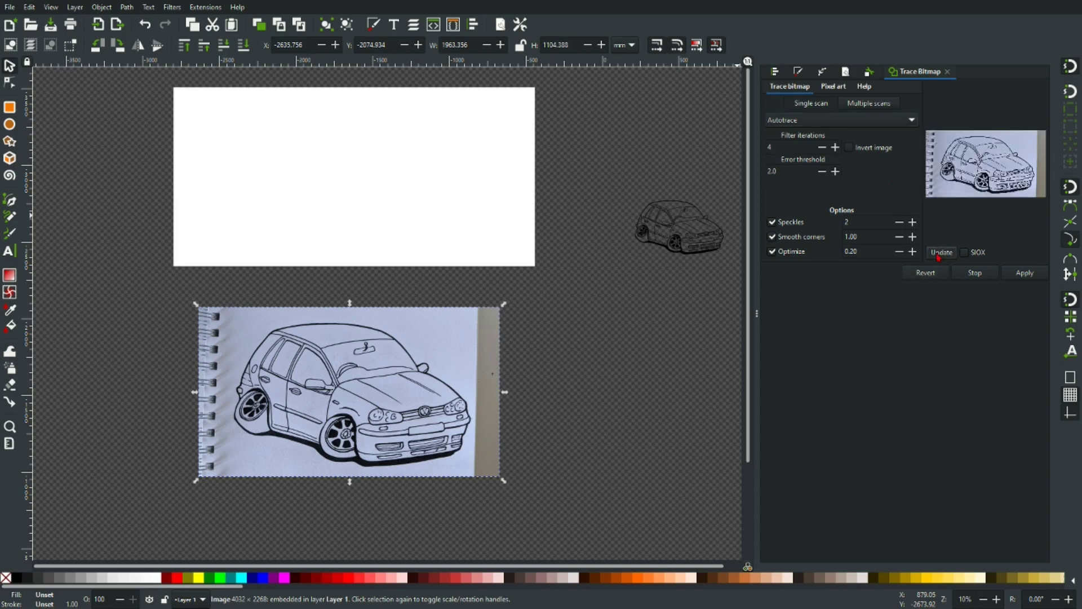
click(1027, 275)
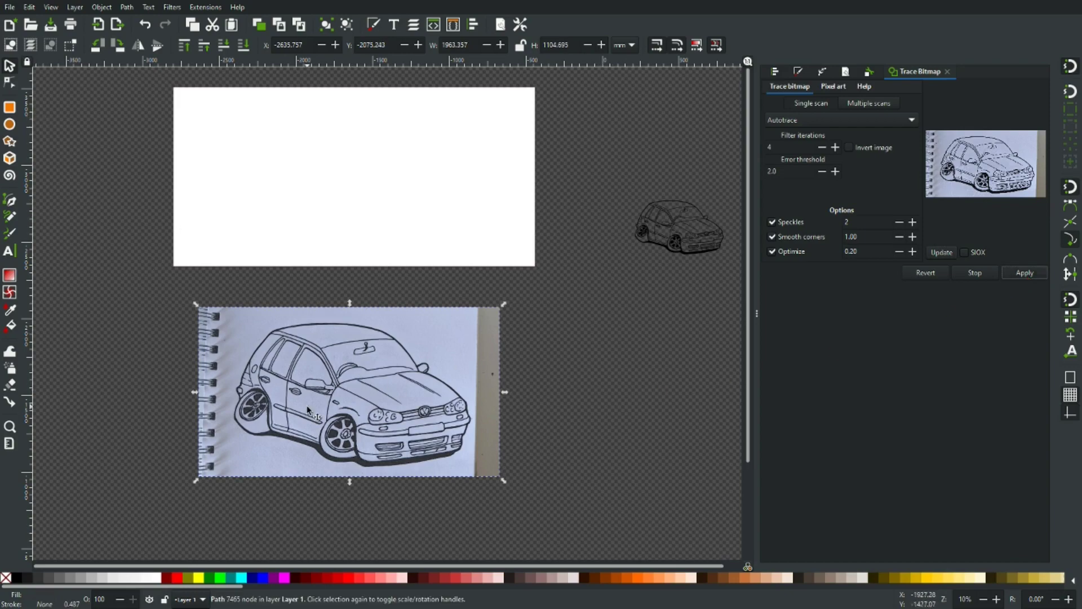
- Move the new Autotrace car up onto the white rectangle
mouse_move(264, 406)
mouse_down()
mouse_move(266, 273)
mouse_move(255, 201)
mouse_move(241, 200)
mouse_up()
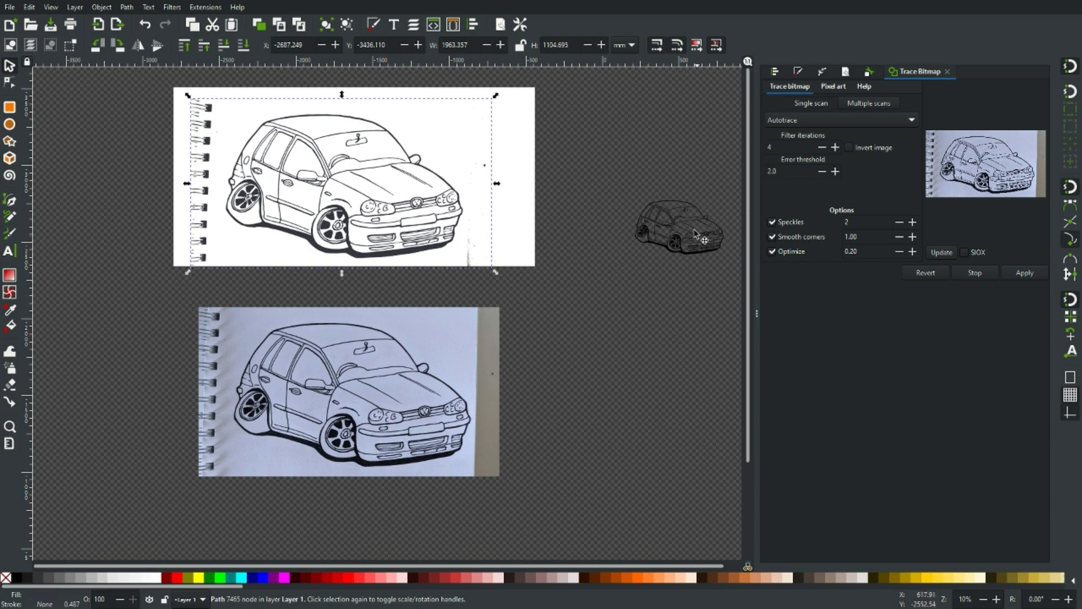
ctrl+scroll(291, 214, up, 2)
ctrl+scroll(291, 215, up, 1)
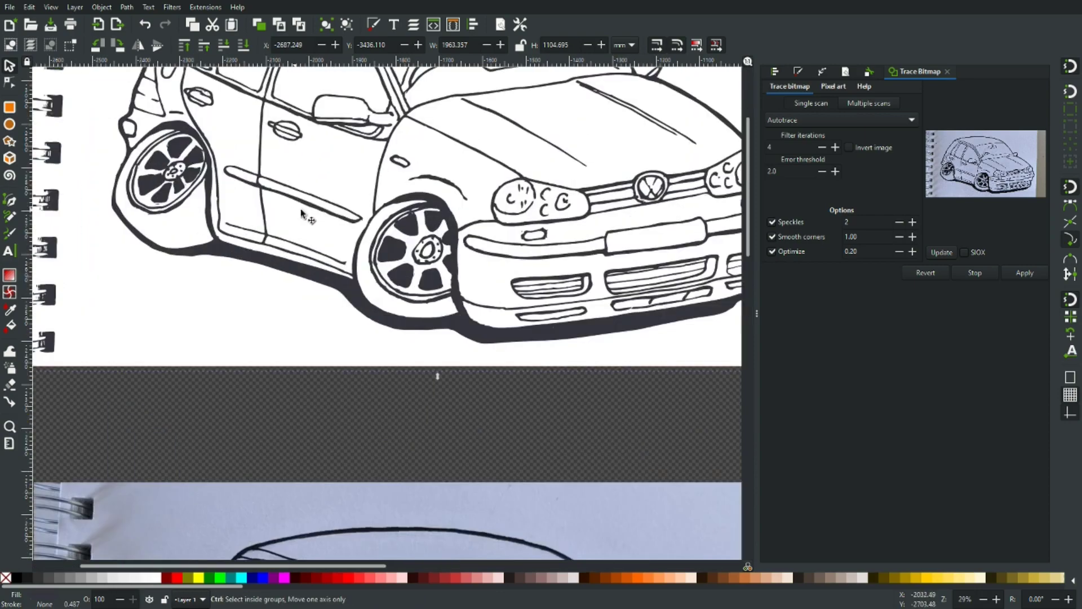
ctrl+scroll(339, 218, down, 3)
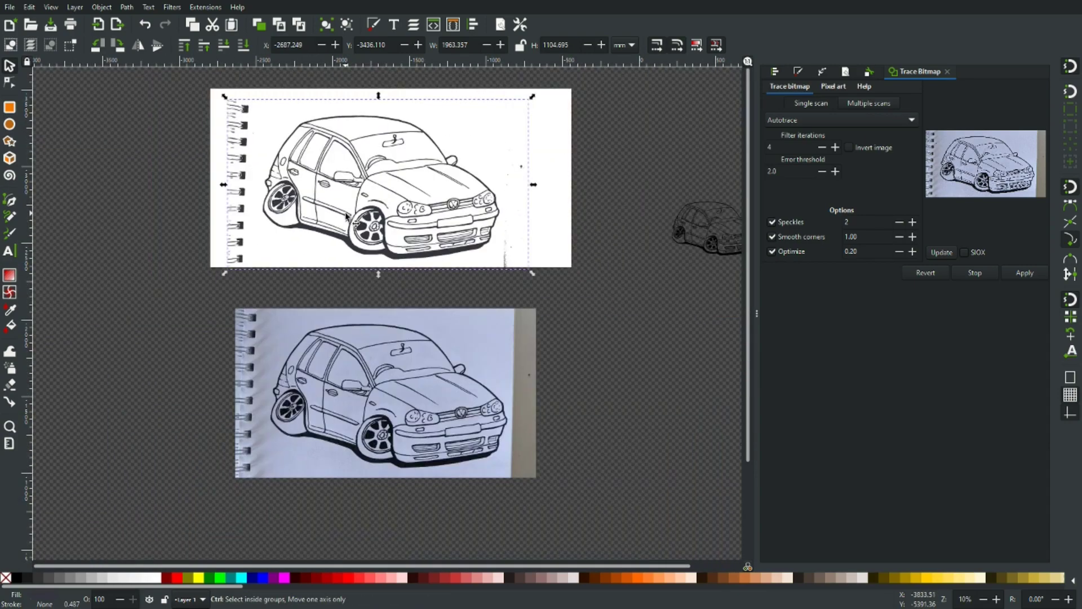
- Put the small first trace in the rectangle's top-right corner and fill the large car black
click(684, 236)
mouse_move(715, 241)
mouse_down()
mouse_move(502, 195)
mouse_move(435, 149)
mouse_up()
ctrl+scroll(440, 151, up, 5)
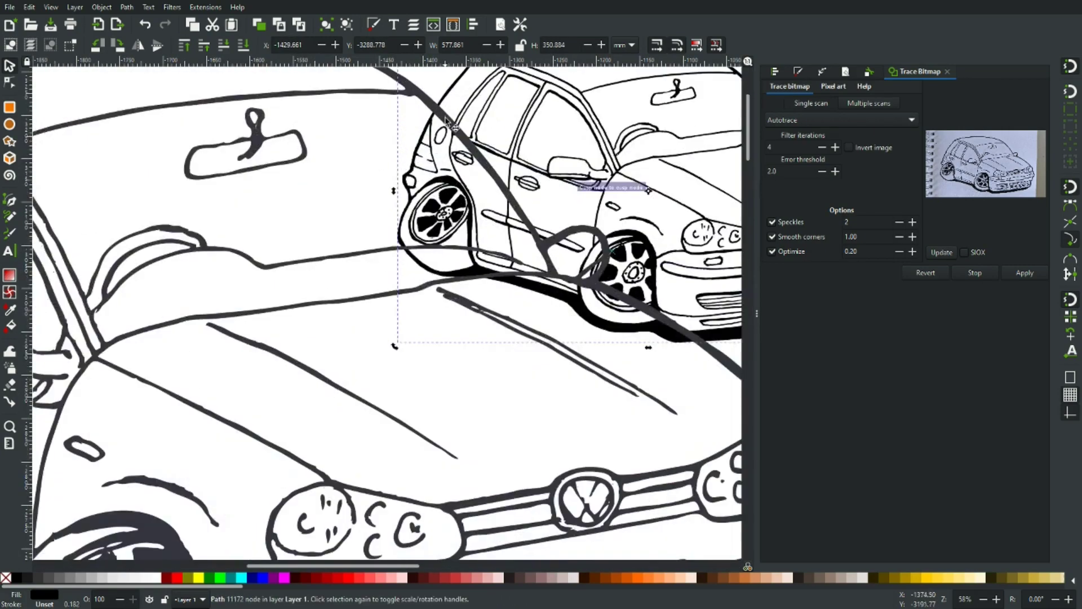
ctrl+scroll(446, 152, up, 1)
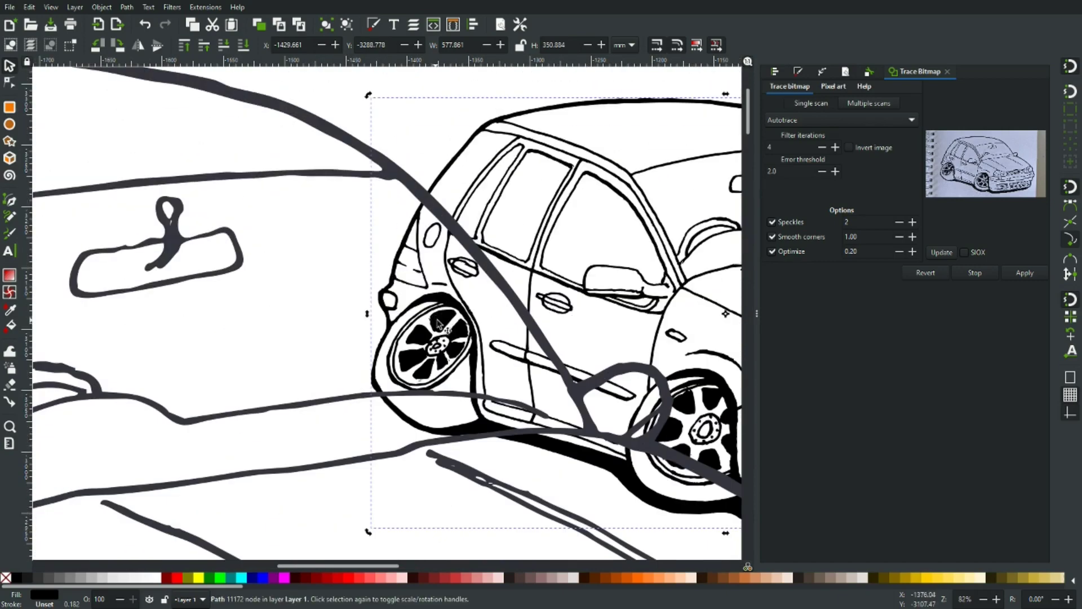
ctrl+scroll(519, 265, down, 2)
scroll(517, 265, down, 2)
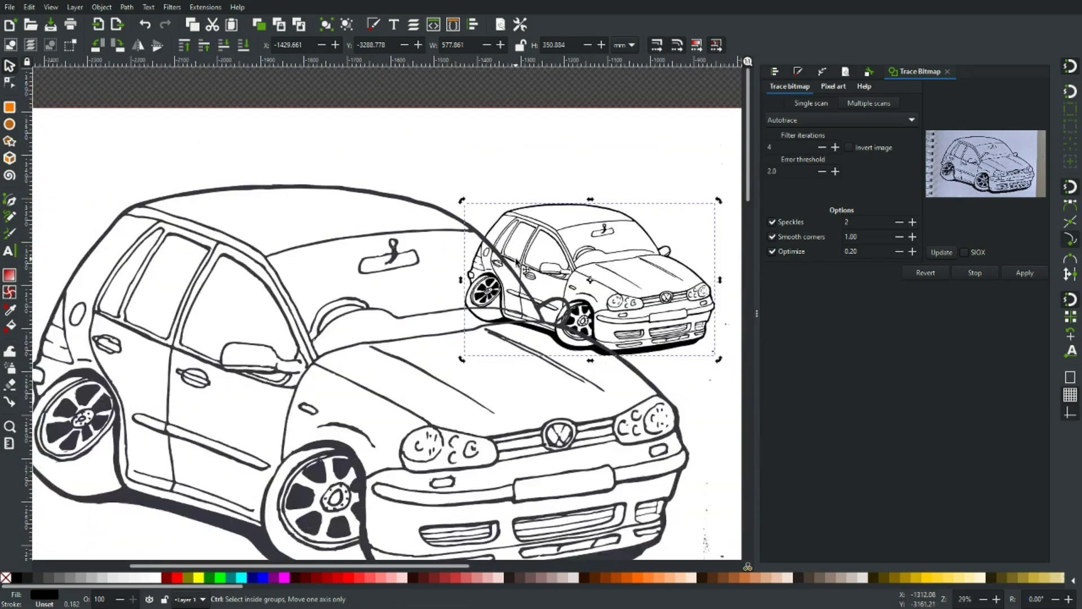
drag(573, 297, 635, 226)
click(469, 227)
click(17, 581)
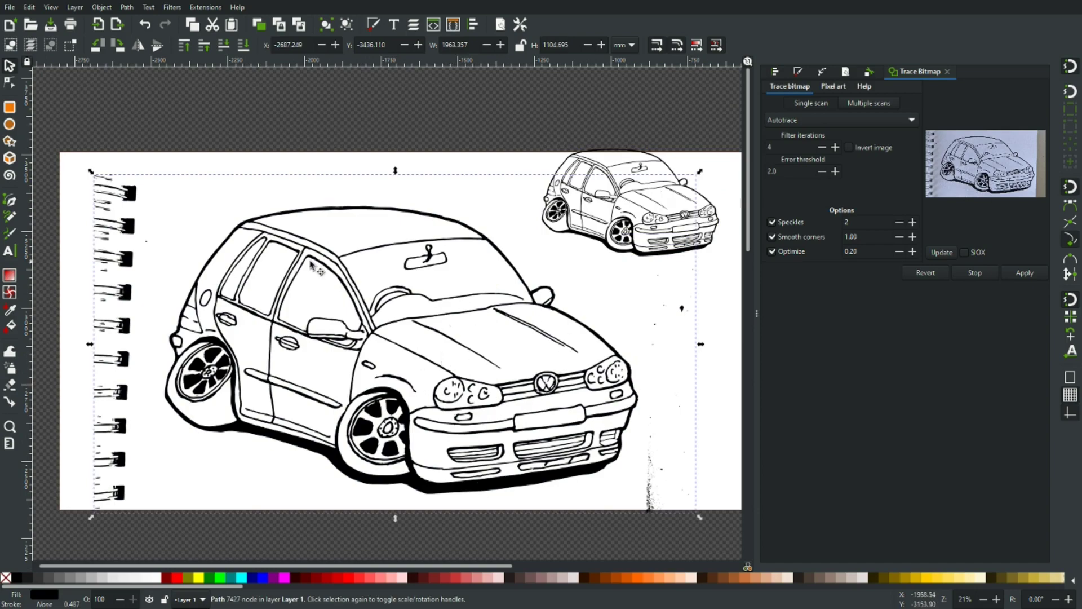
- Show the large Autotrace car's path nodes with the Node tool
click(10, 84)
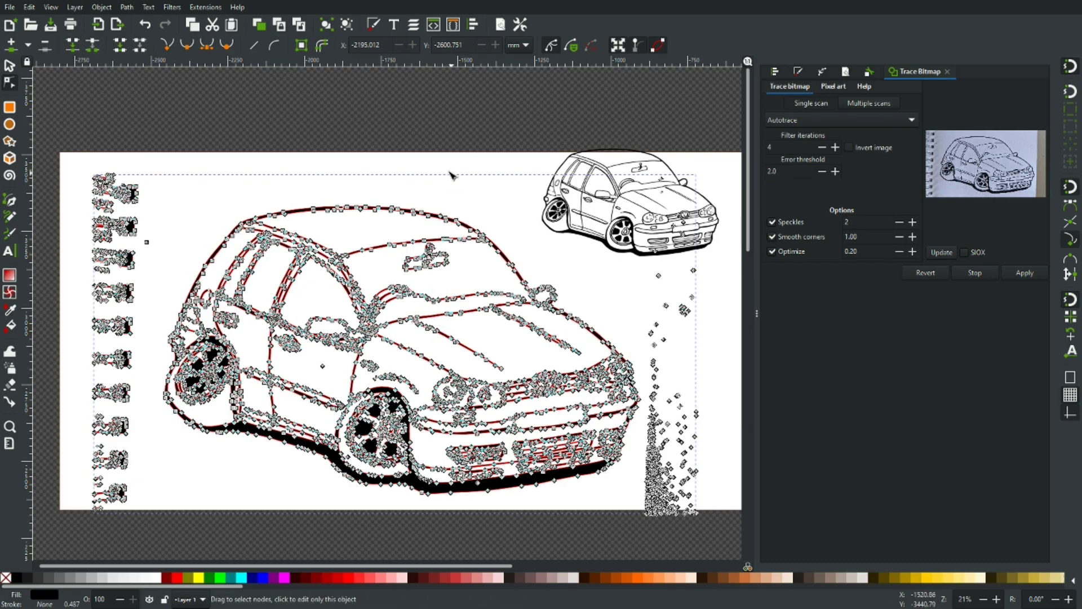
- Return to the selector tool and zoom in on the traced car's wheel and door handle
key(s)
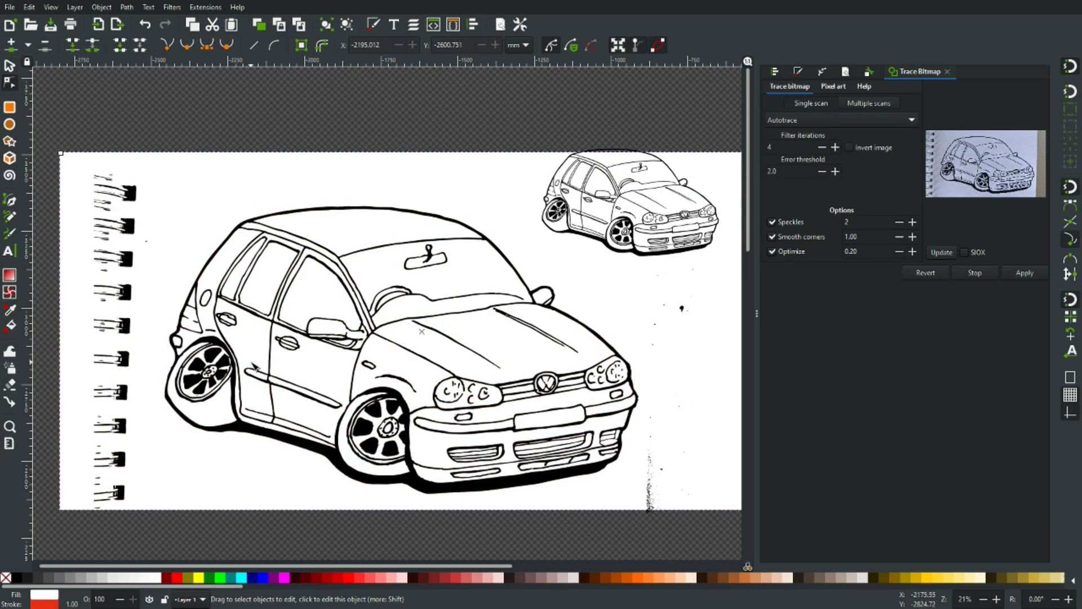
scroll(206, 389, up, 4)
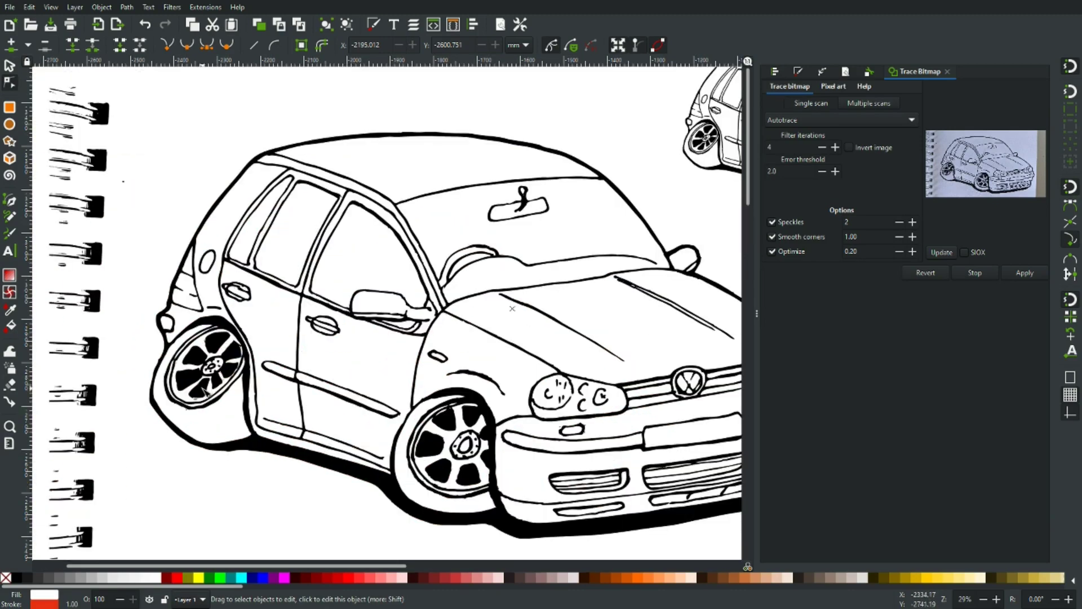
scroll(207, 392, up, 1)
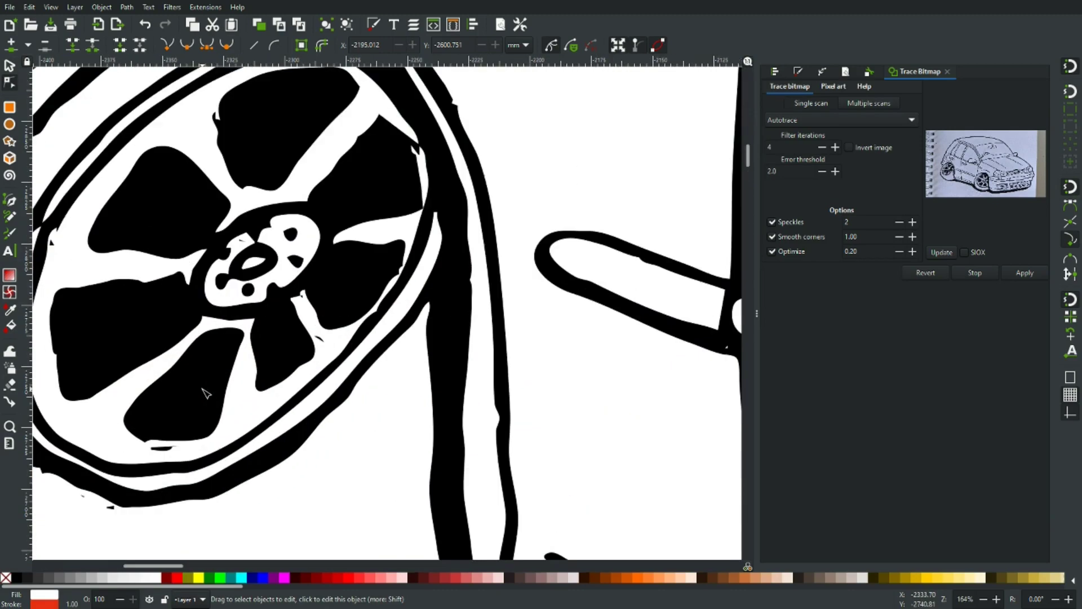
scroll(254, 394, down, 4)
scroll(253, 394, left, 8)
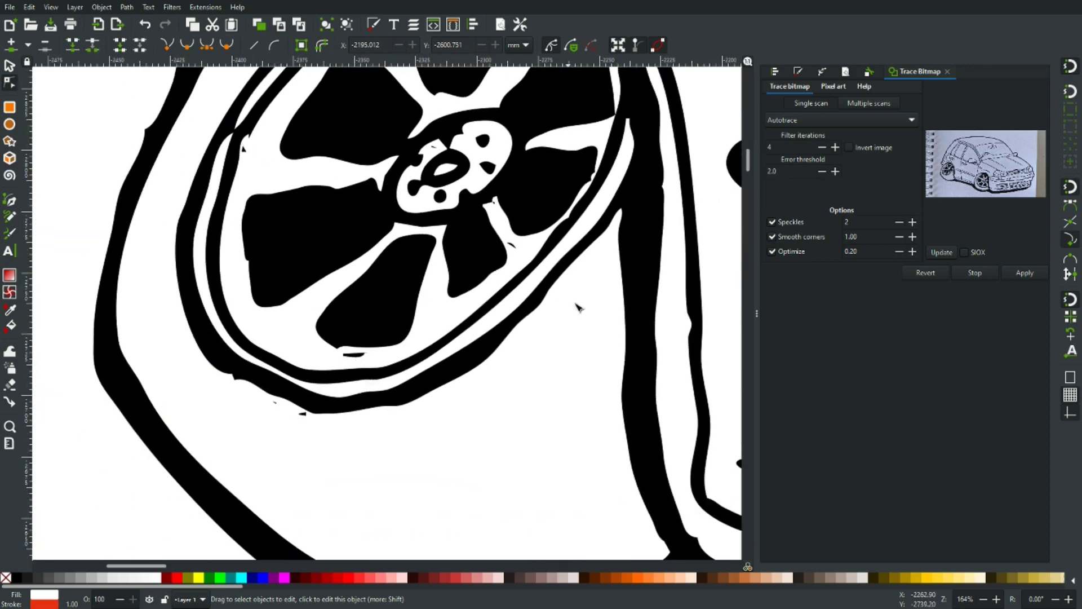
scroll(560, 379, down, 4)
scroll(561, 380, right, 10)
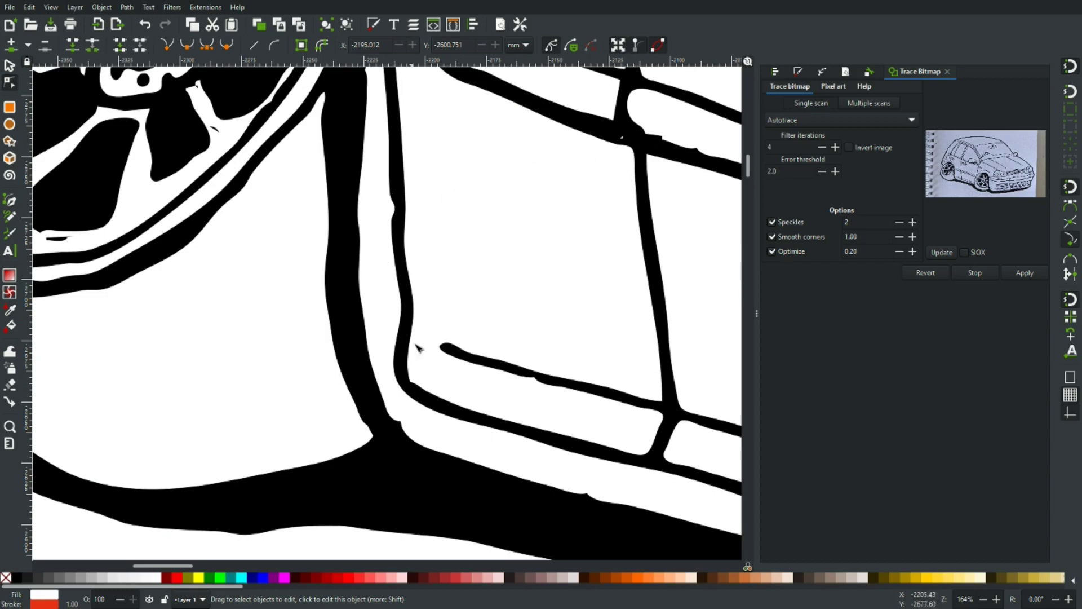
- Zoom and pan across the Autotrace line art to inspect more of the drawing
scroll(467, 371, down, 3)
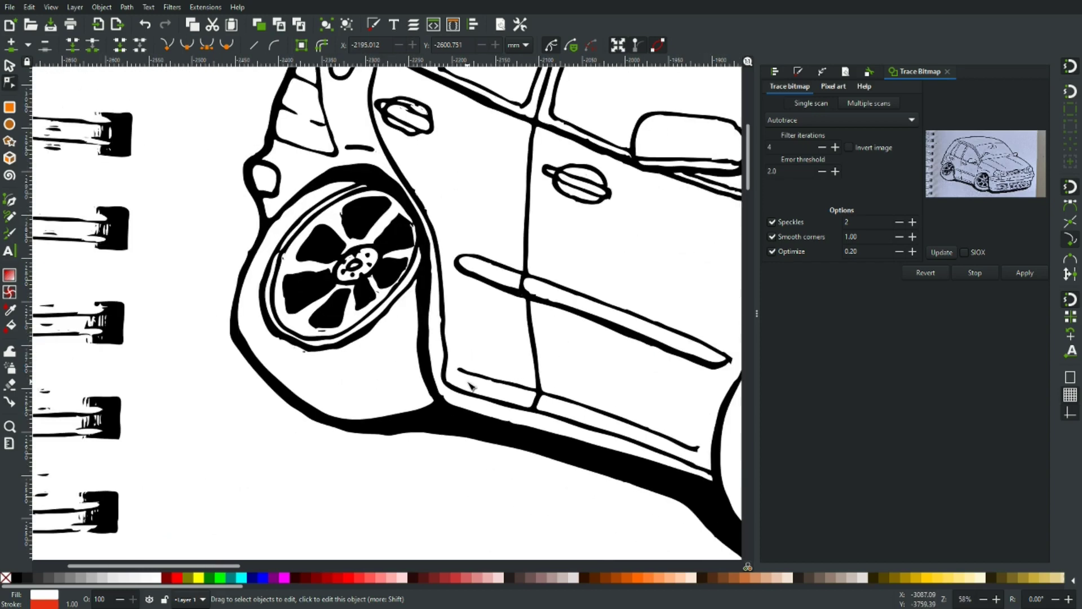
scroll(471, 386, down, 2)
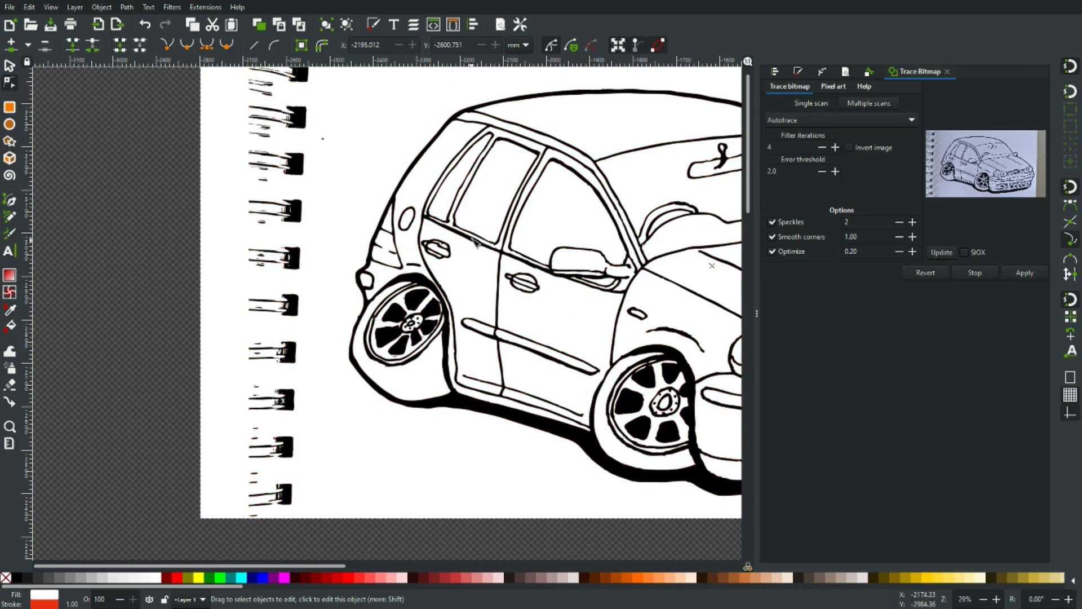
scroll(478, 242, up, 5)
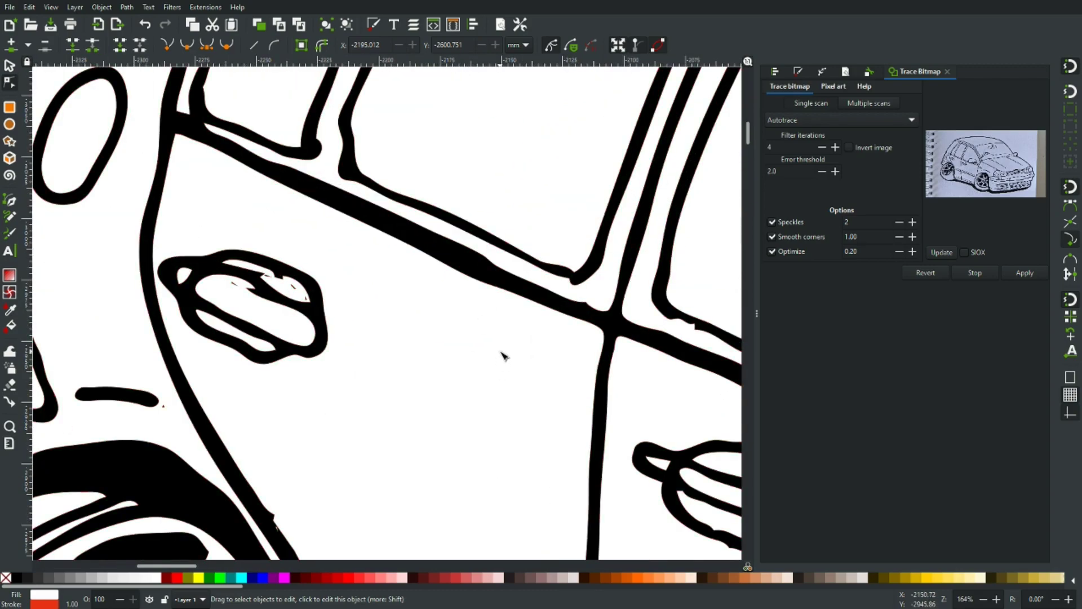
scroll(266, 307, up, 2)
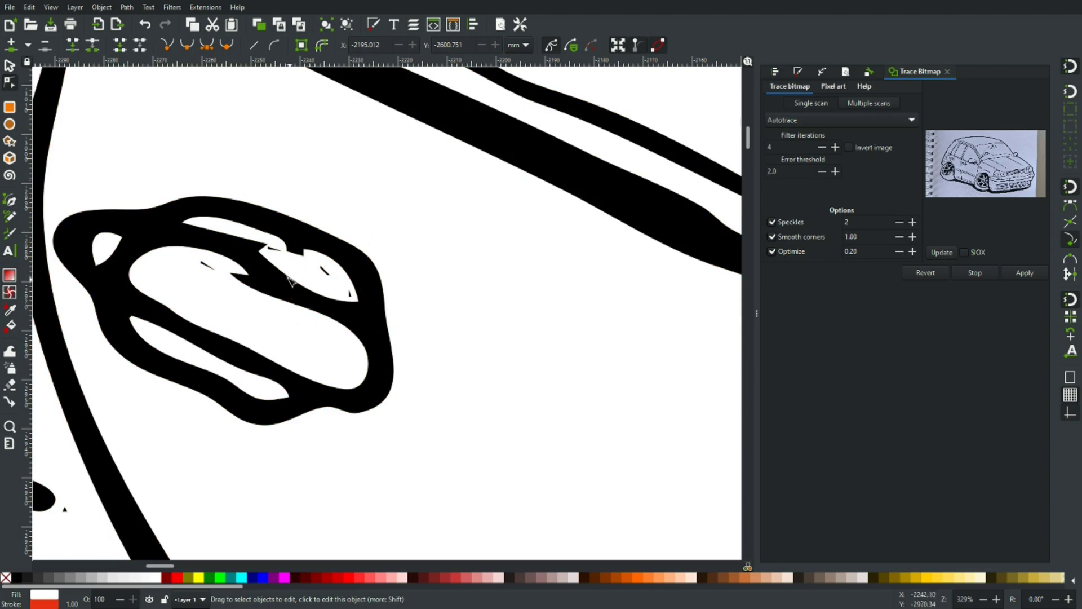
scroll(439, 313, down, 2)
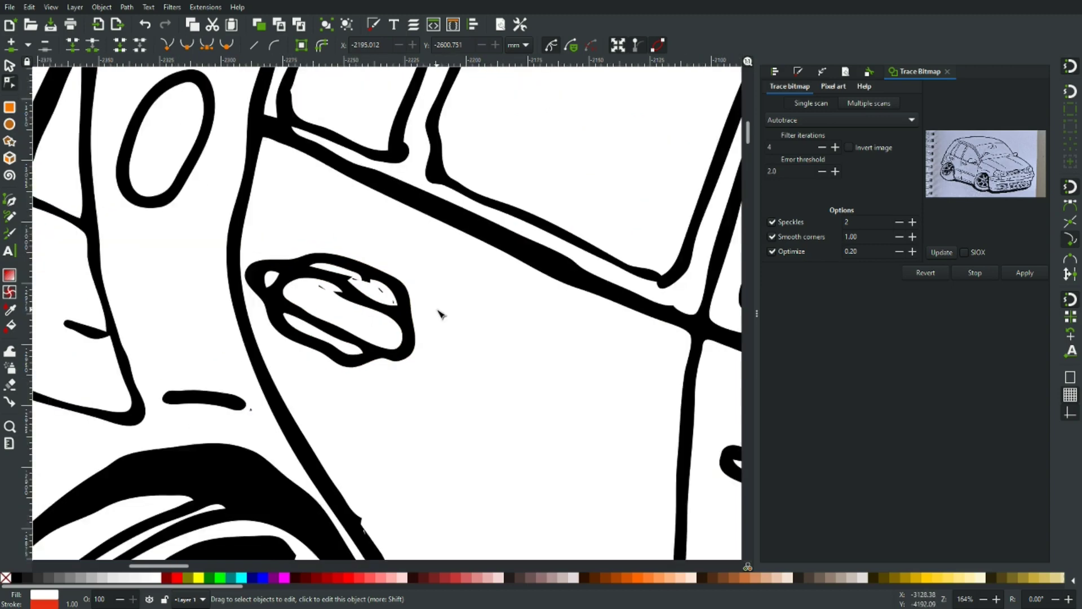
scroll(439, 314, down, 5)
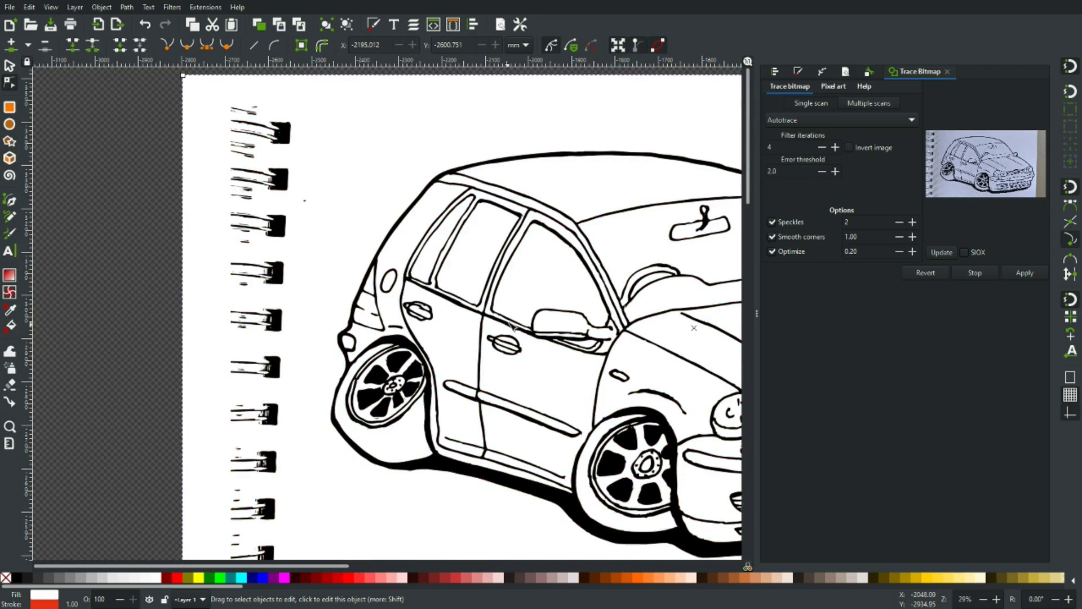
mouse_move(570, 387)
mouse_down()
mouse_move(527, 351)
mouse_move(327, 309)
mouse_up()
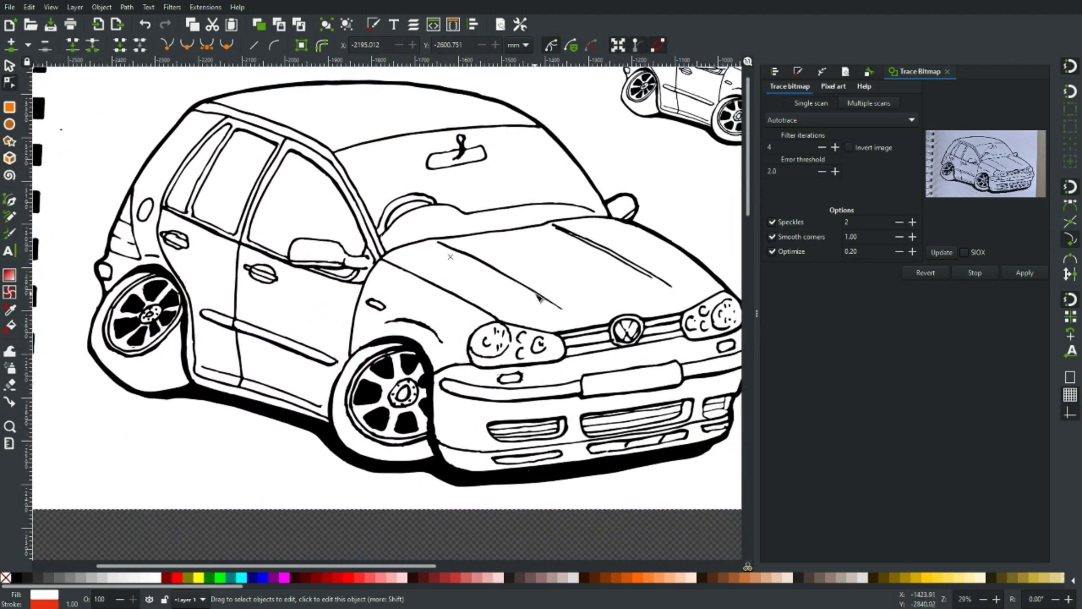
scroll(530, 284, down, 1)
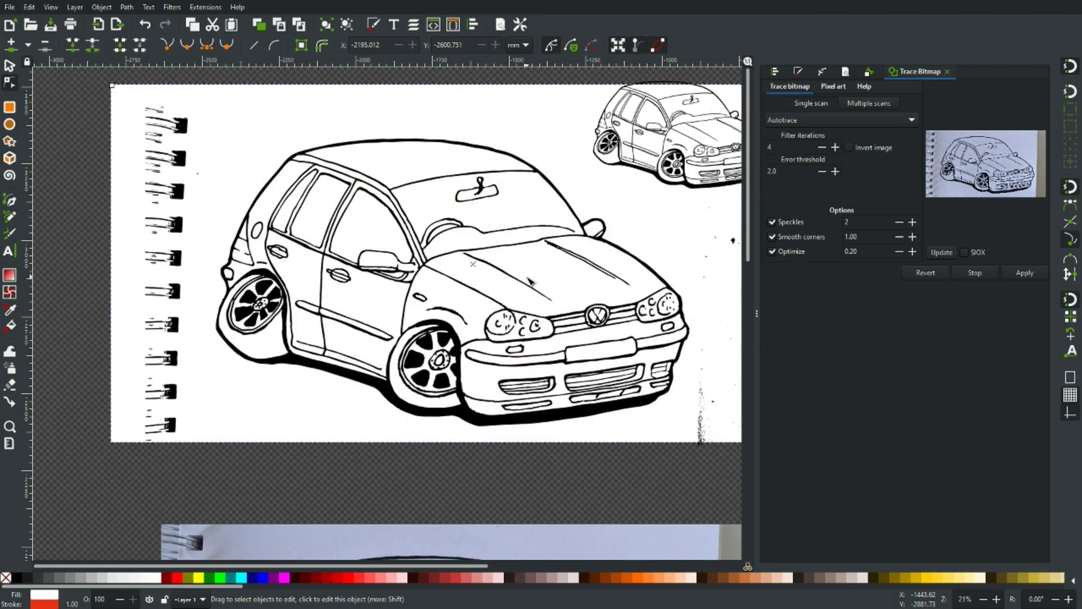
scroll(530, 281, down, 1)
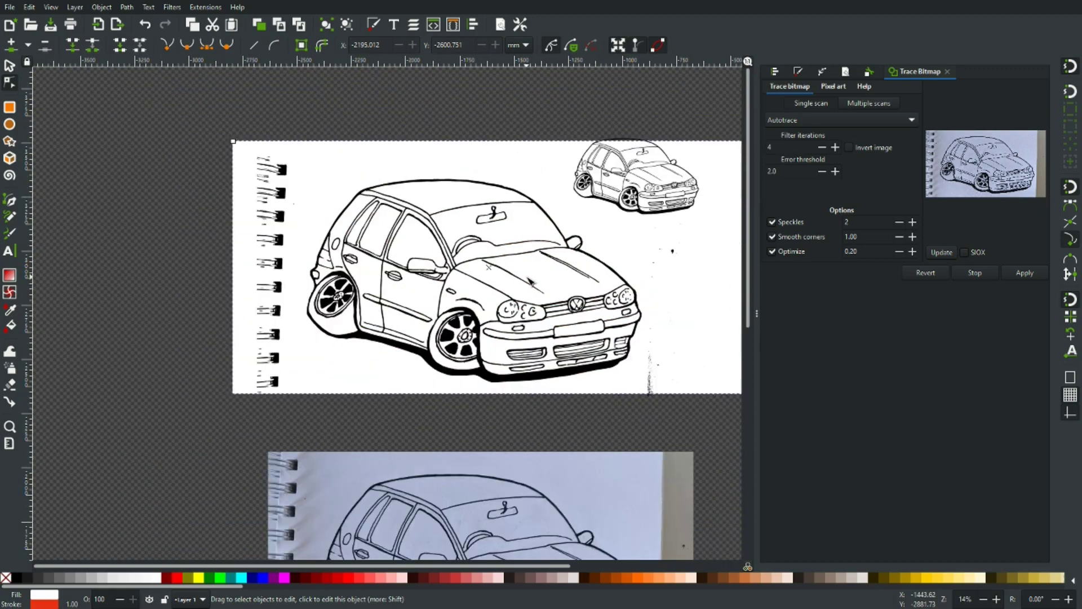